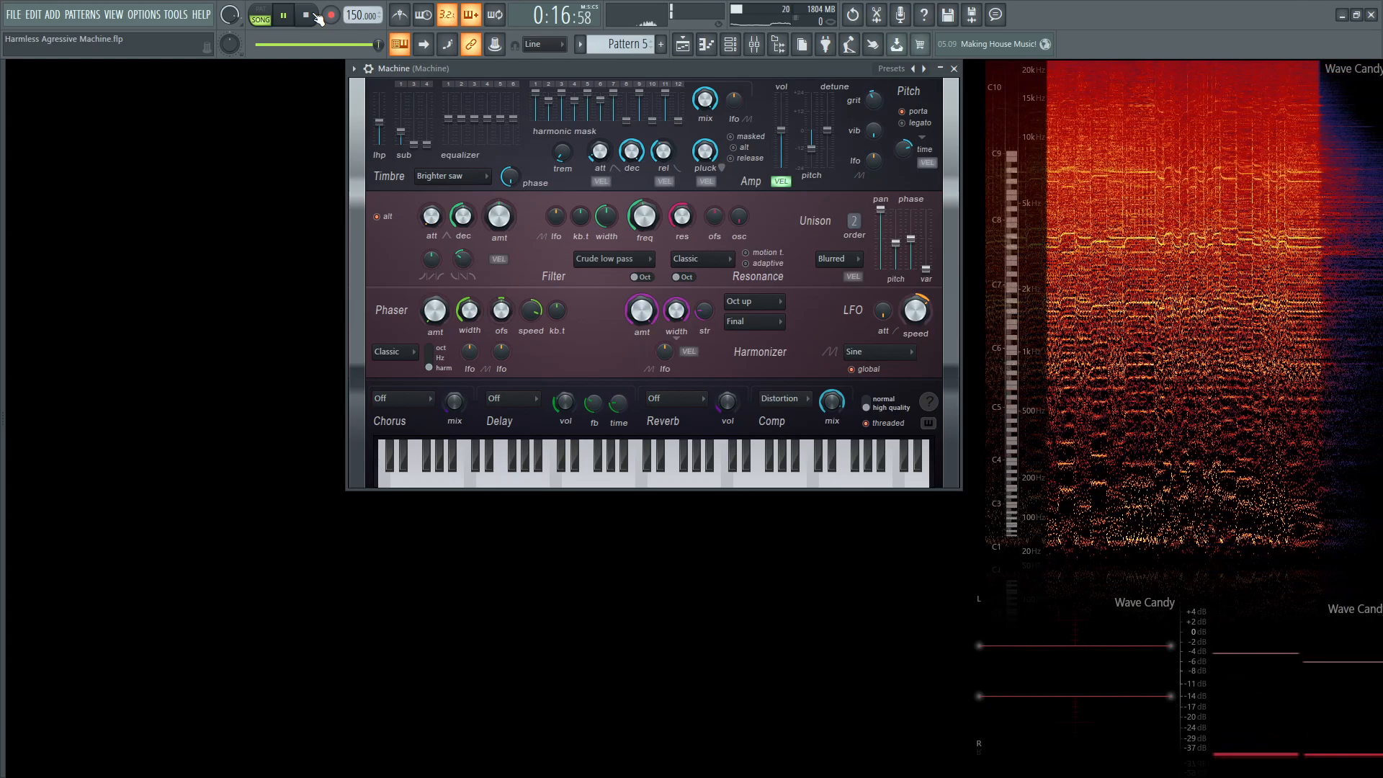
Stop the song, switch playback to pattern mode and briefly play Pattern 5
{"action": "left_click", "coordinate": [314, 16]}
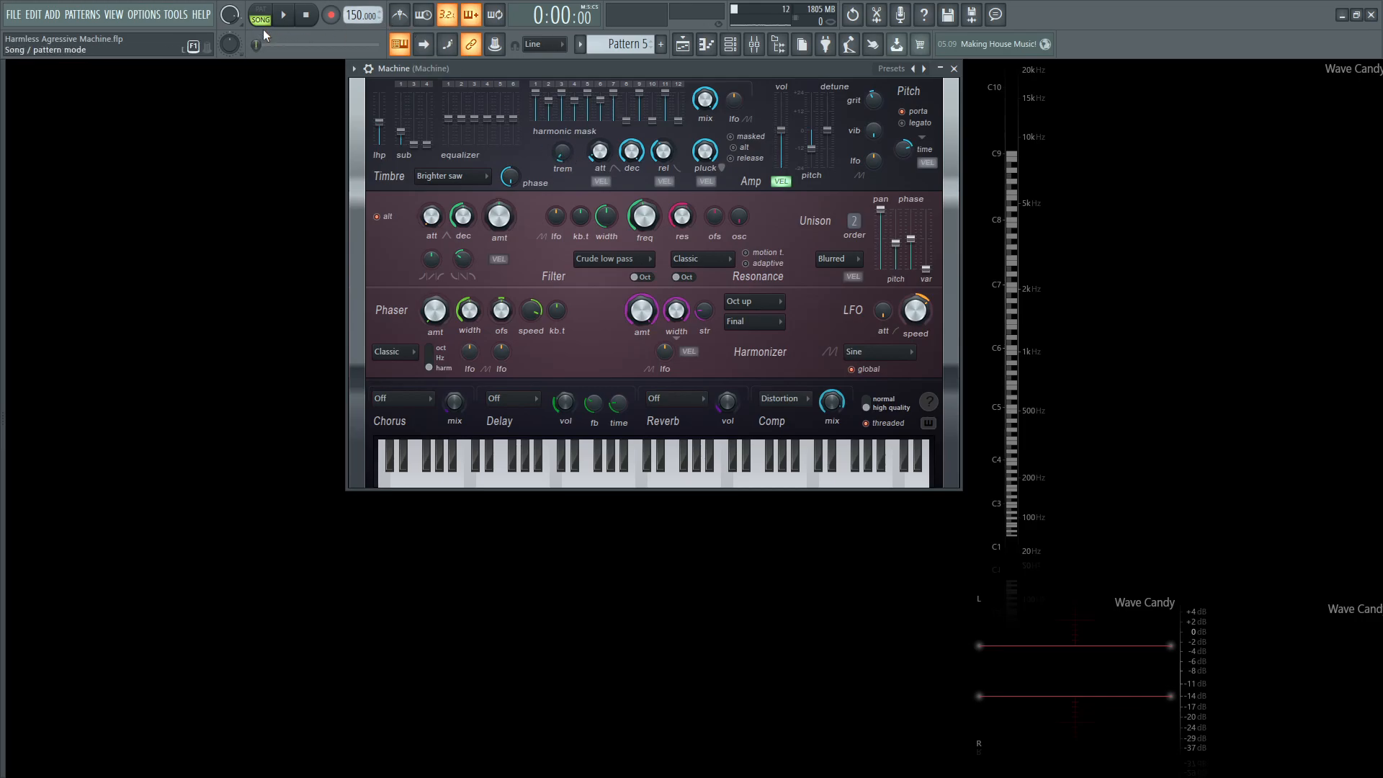
{"action": "key", "text": "F5"}
{"action": "left_click", "coordinate": [553, 256]}
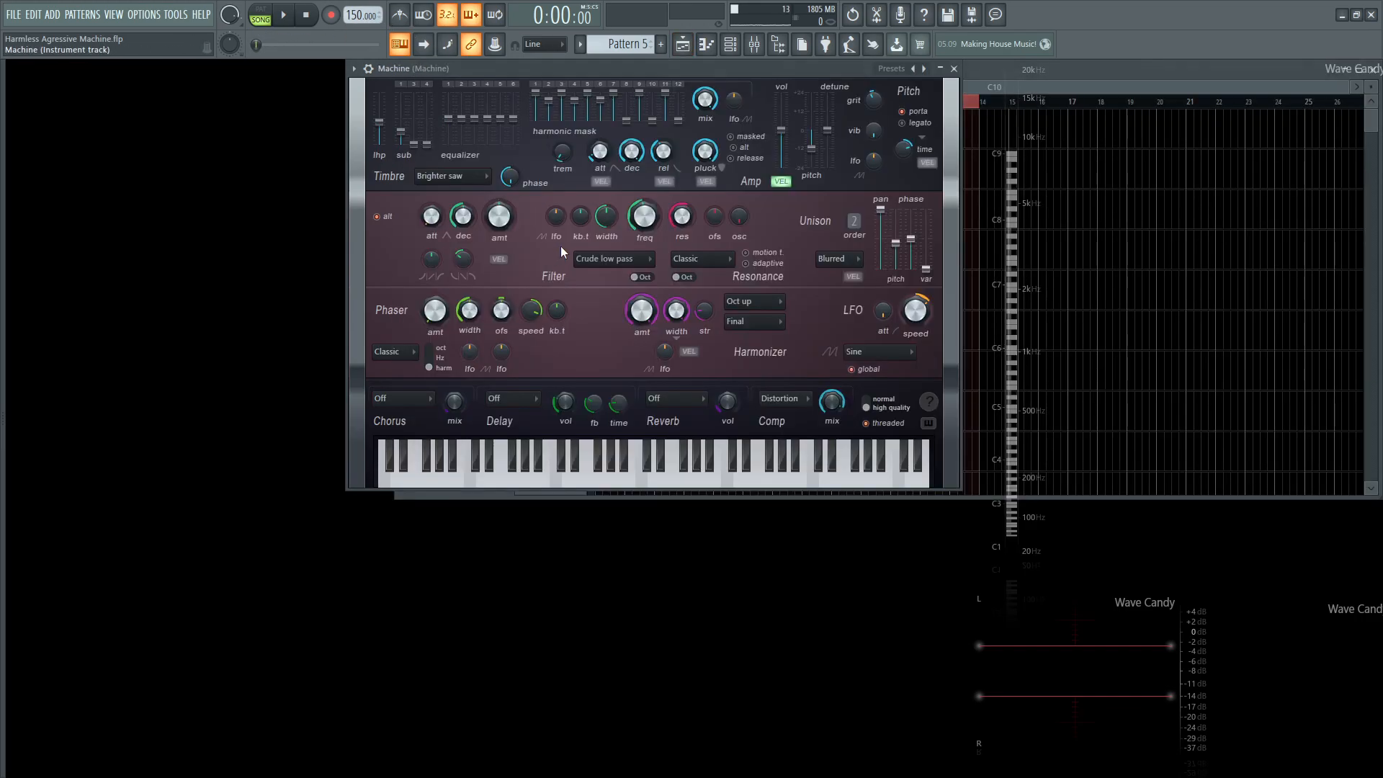
{"action": "left_click", "coordinate": [298, 15]}
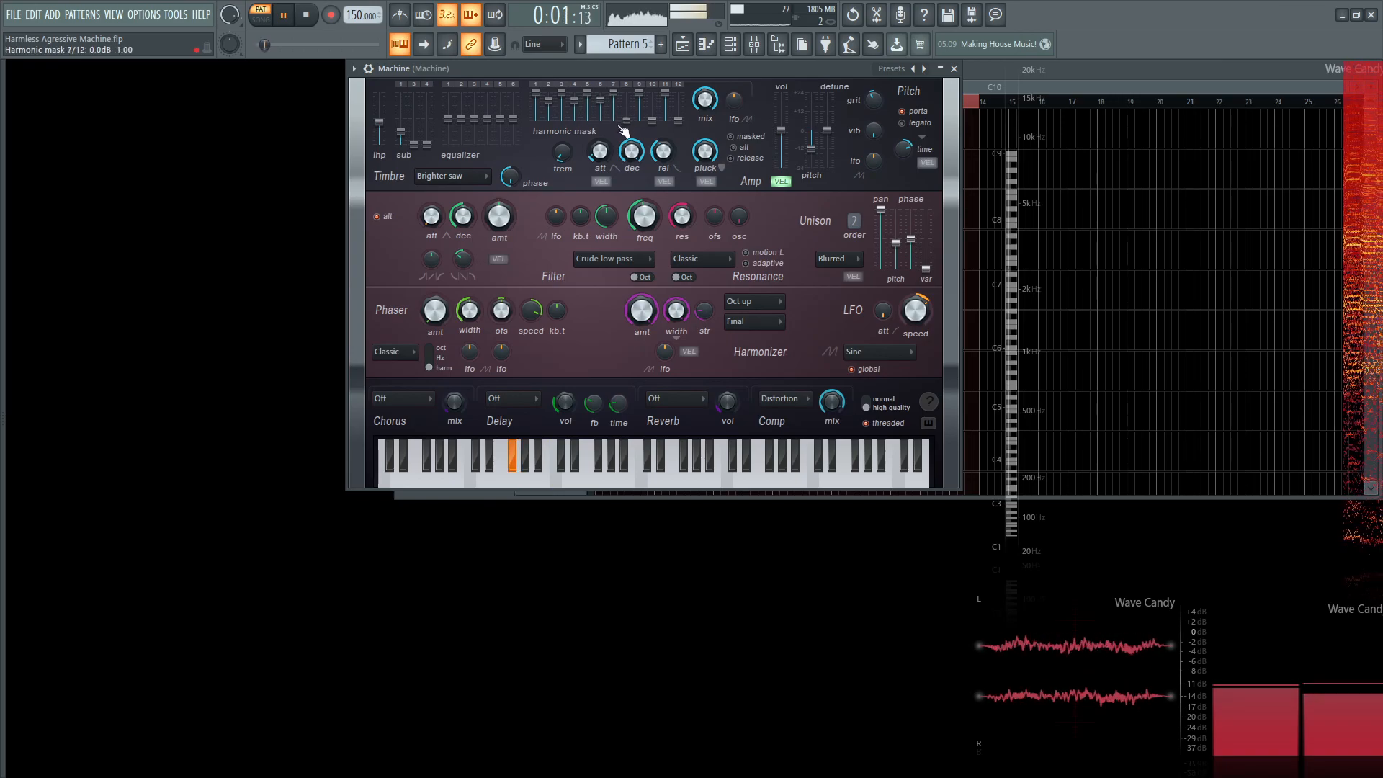
{"action": "key", "text": "space"}
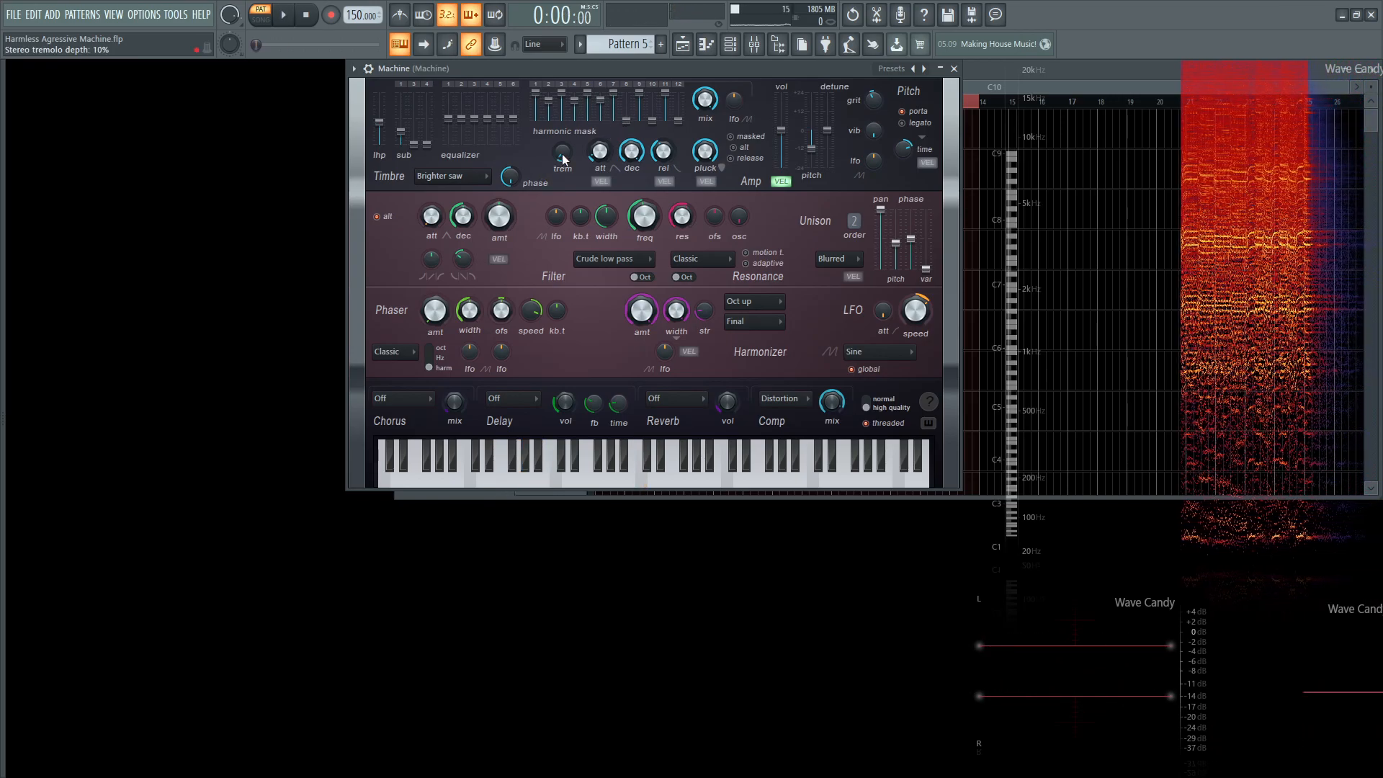
Play Pattern 5 while trying a different stereo tremolo depth, and return the depth to 10%
{"action": "key", "text": "space"}
{"action": "mouse_move", "coordinate": [564, 158]}
{"action": "left_mouse_down"}
{"action": "mouse_move", "coordinate": [564, 173]}
{"action": "mouse_move", "coordinate": [564, 142]}
{"action": "left_mouse_up"}
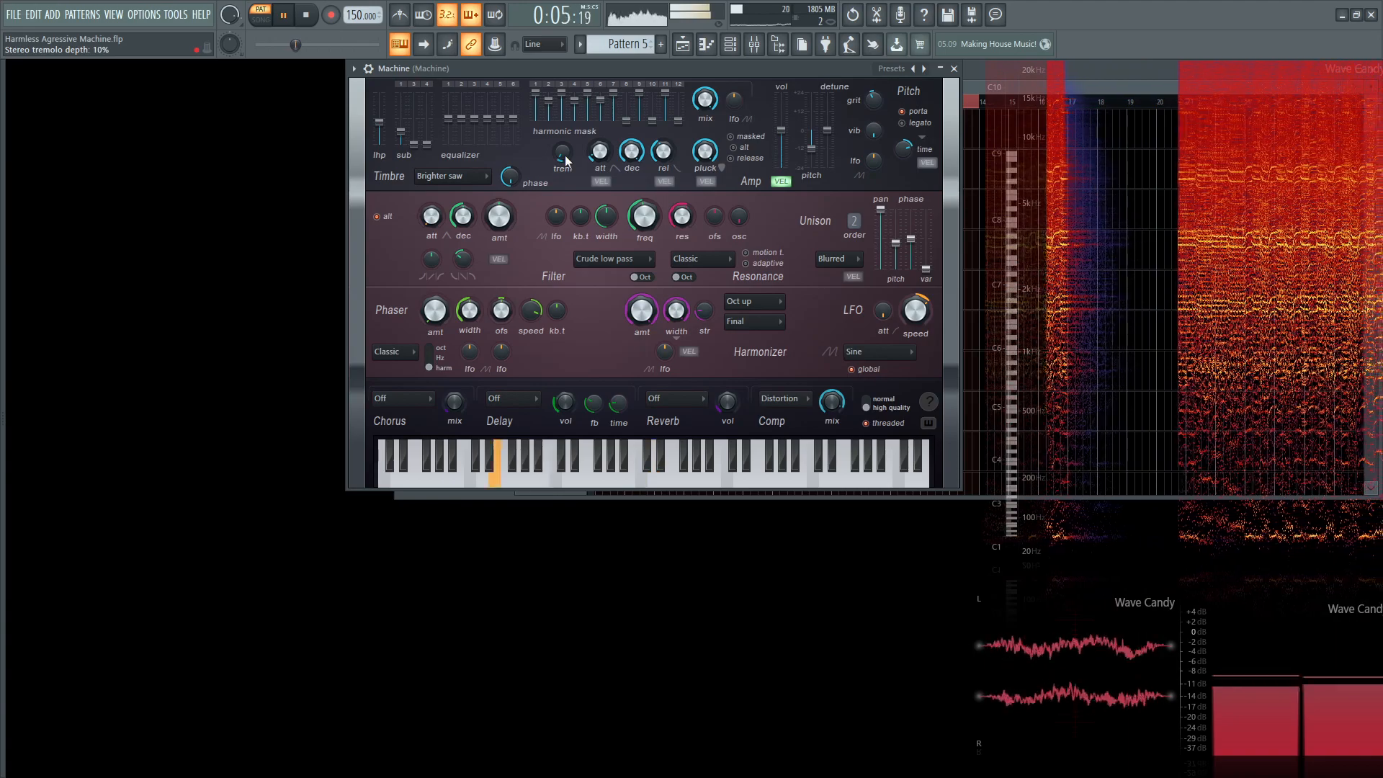
{"action": "key", "text": "space"}
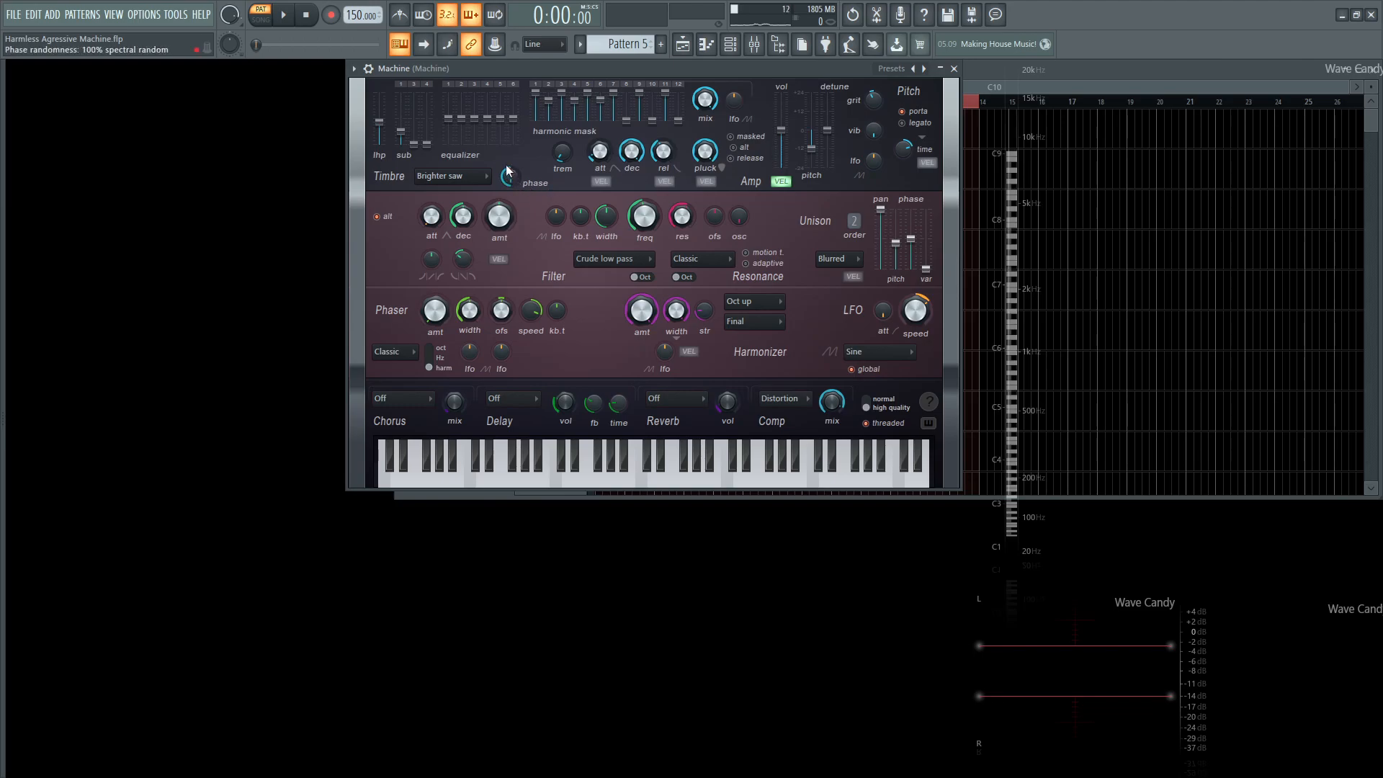
Audition the pattern with phase randomness at Constant, and compare it with 100% spectral random restored
{"action": "key", "text": "space"}
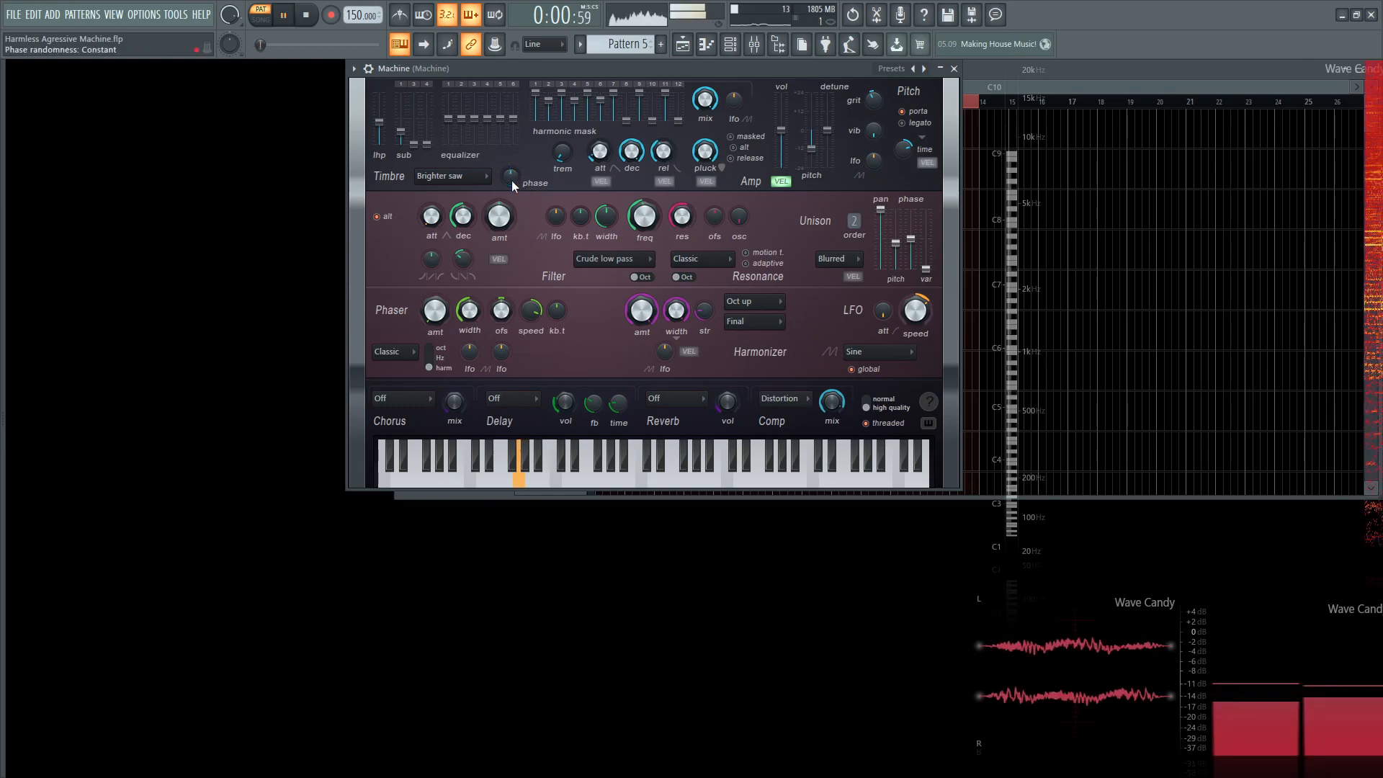
{"action": "left_click_drag", "start_coordinate": [511, 175], "coordinate": [511, 246]}
{"action": "key", "text": "space"}
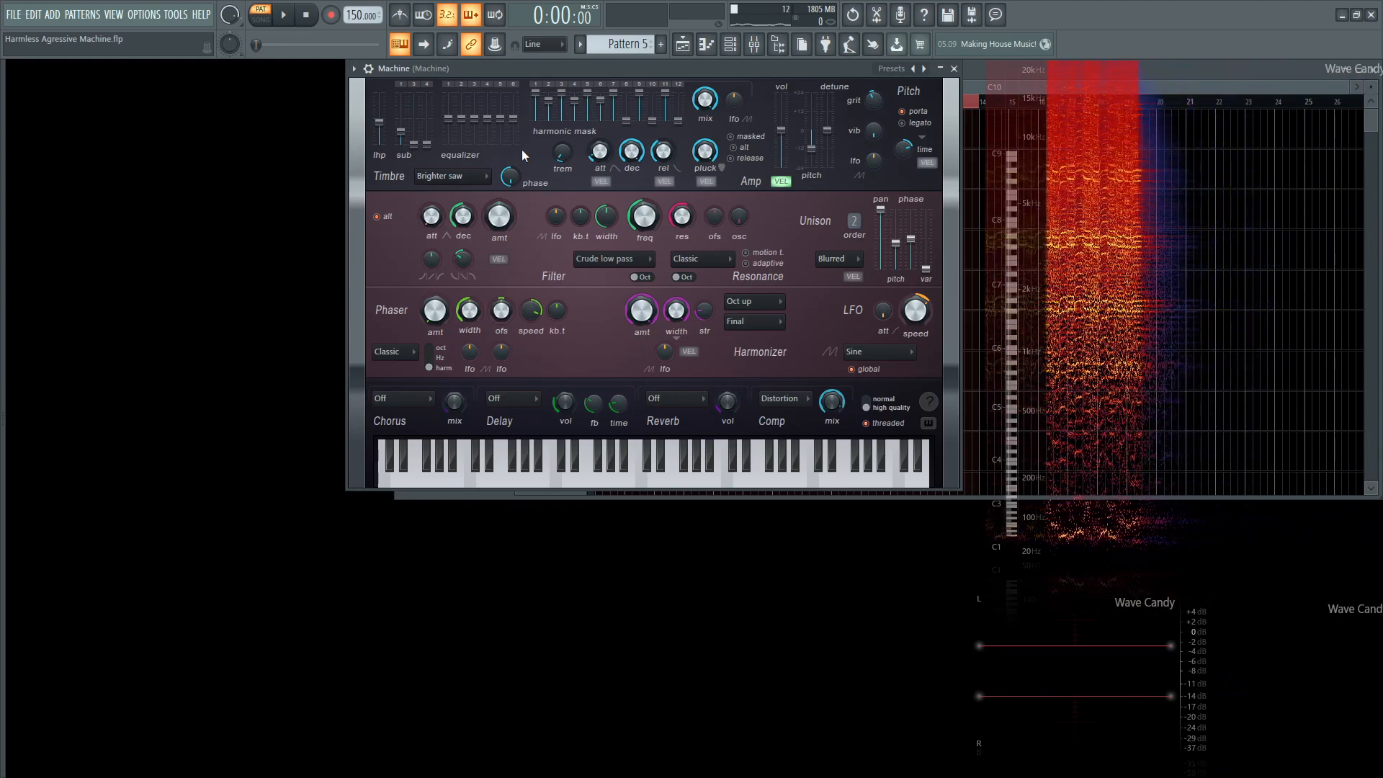
{"action": "key", "text": "space"}
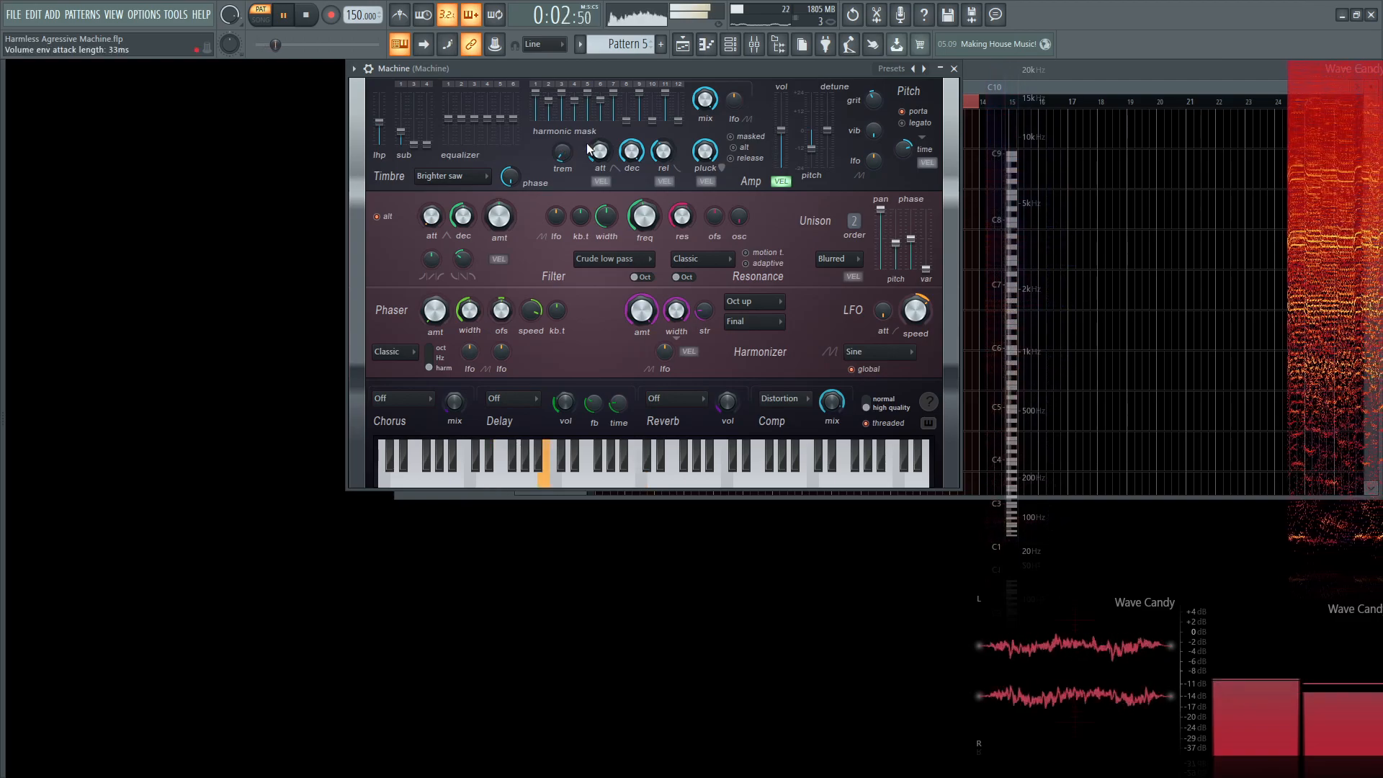
{"action": "key", "text": "space"}
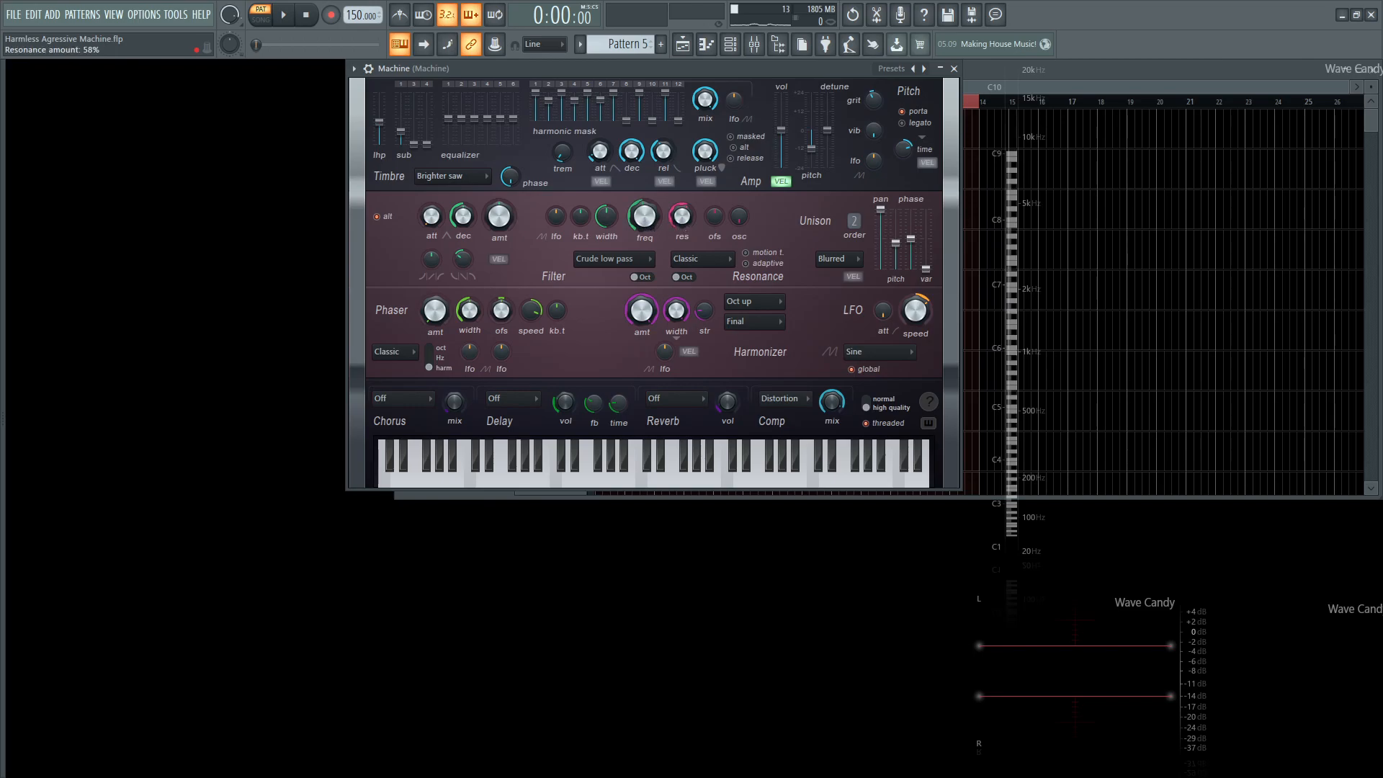
Audition the pattern at the current unison order and at order 9, and return the order to 2
{"action": "key", "text": "space"}
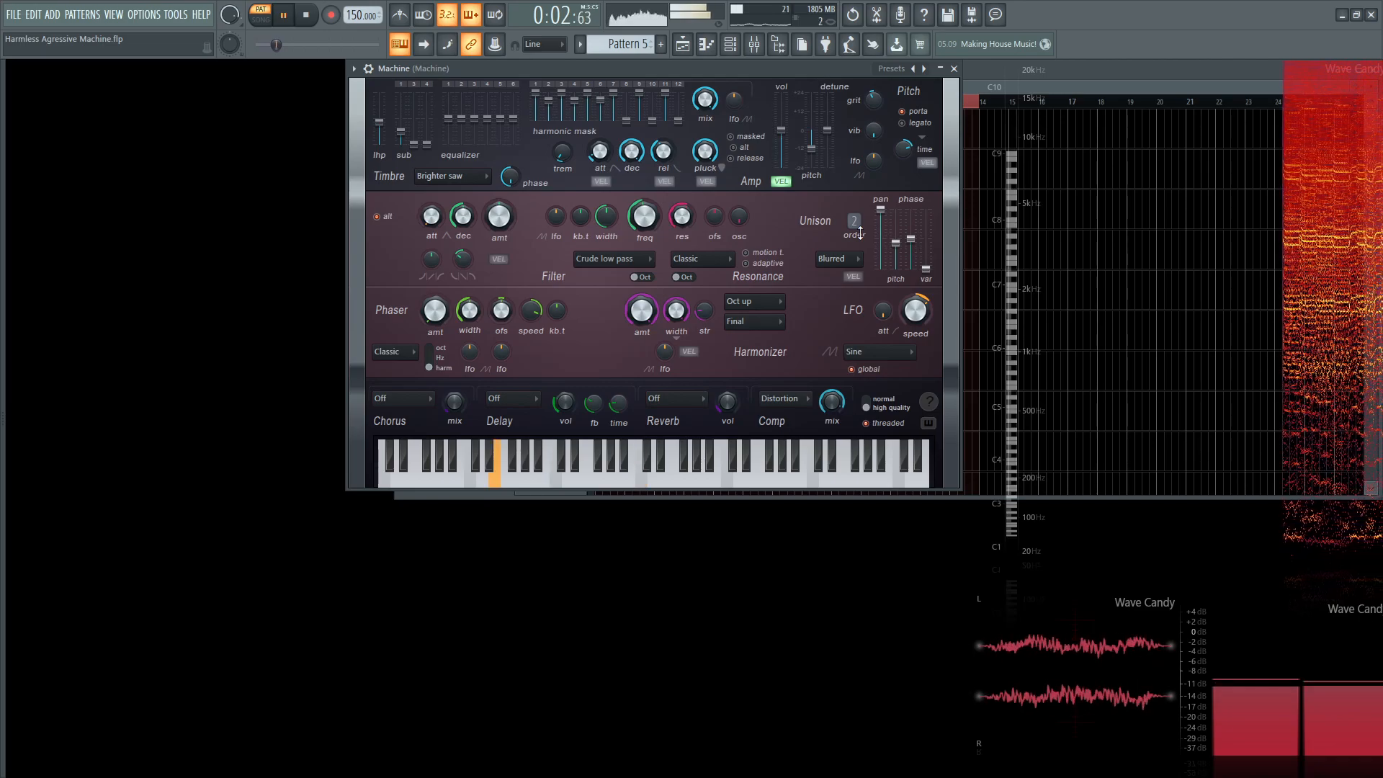
{"action": "key", "text": "space"}
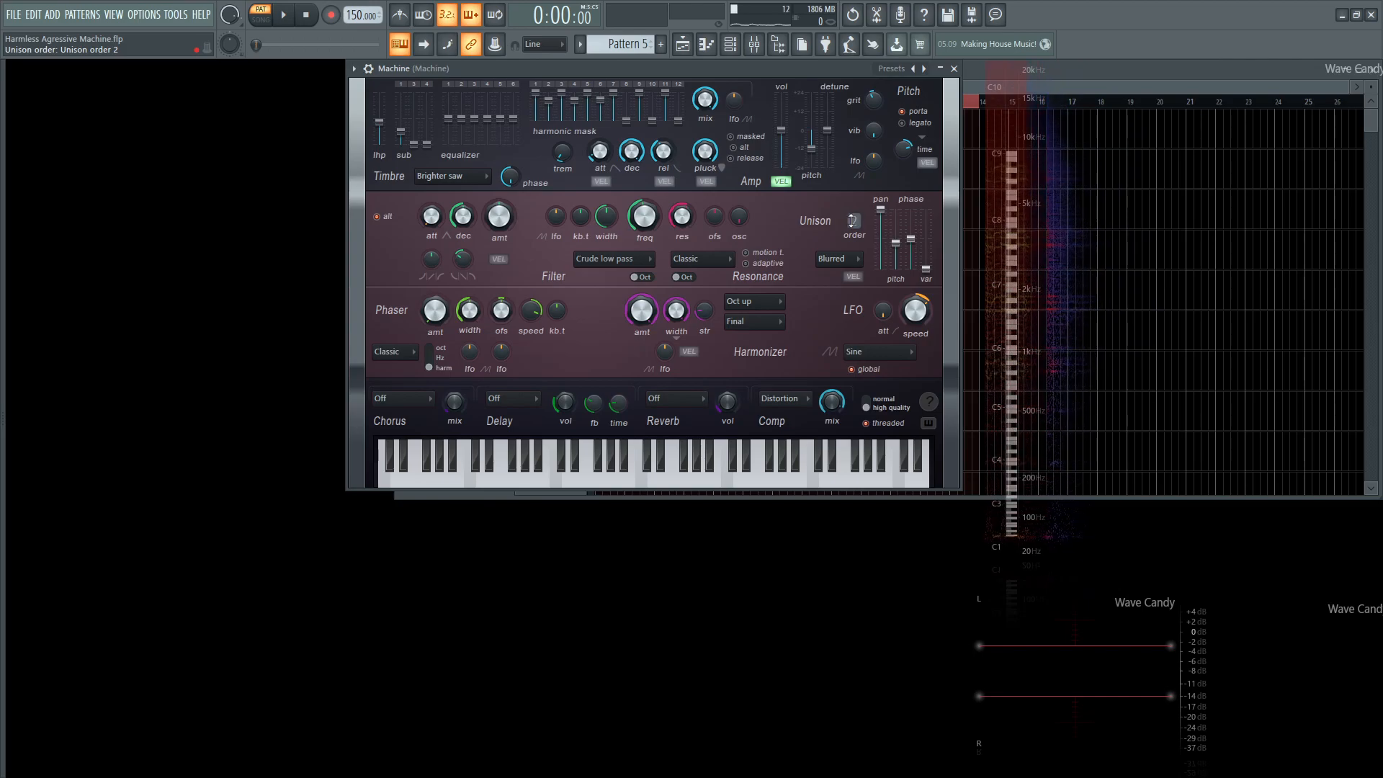
{"action": "key", "text": "space"}
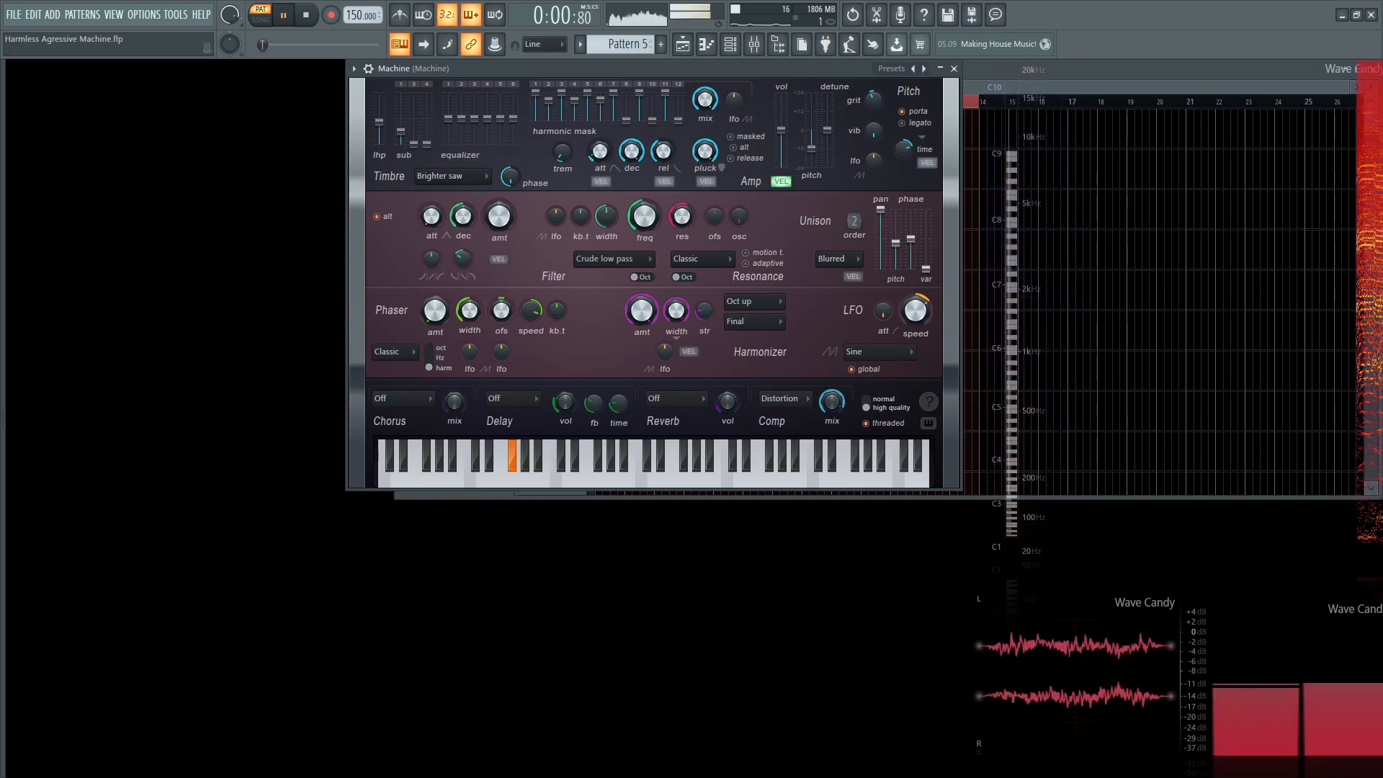
{"action": "left_click_drag", "start_coordinate": [854, 221], "coordinate": [854, 191]}
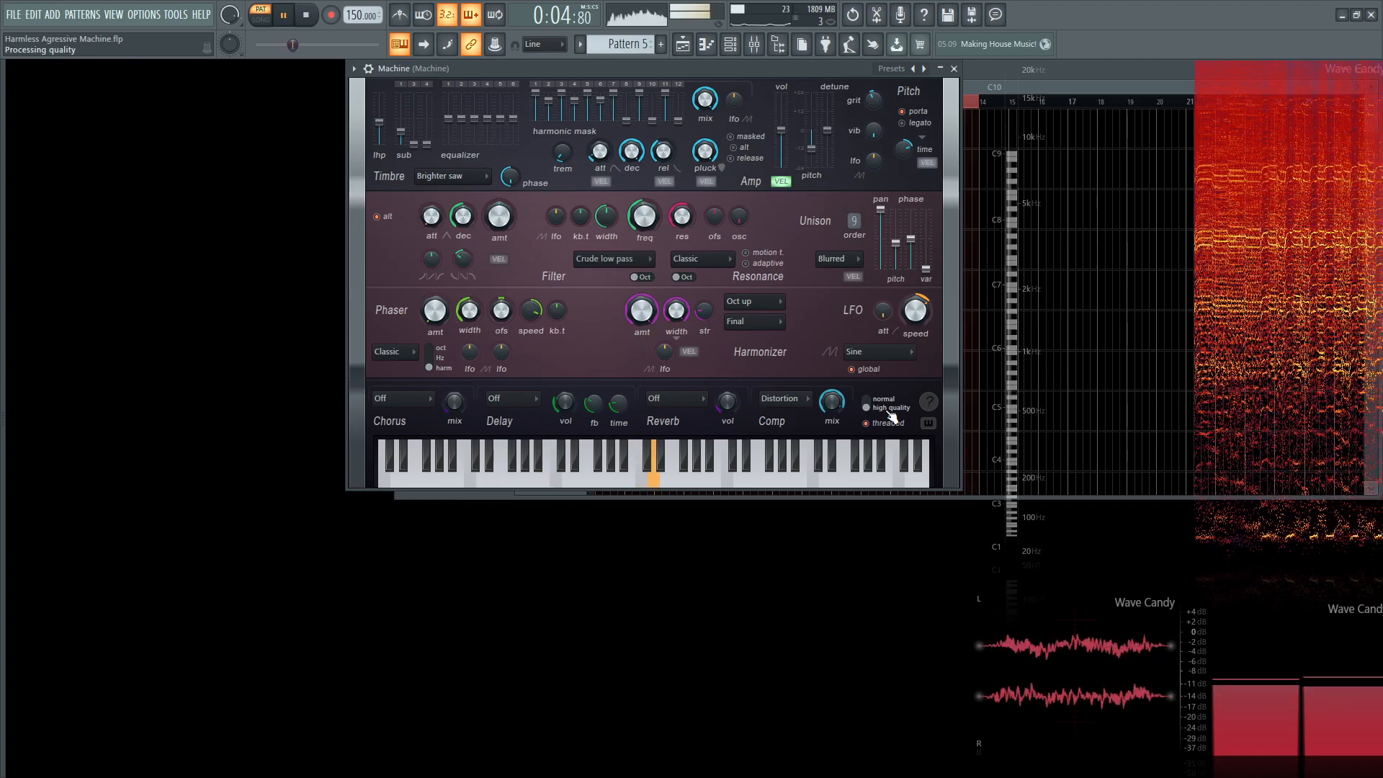
{"action": "key", "text": "space"}
{"action": "left_click_drag", "start_coordinate": [854, 221], "coordinate": [854, 251]}
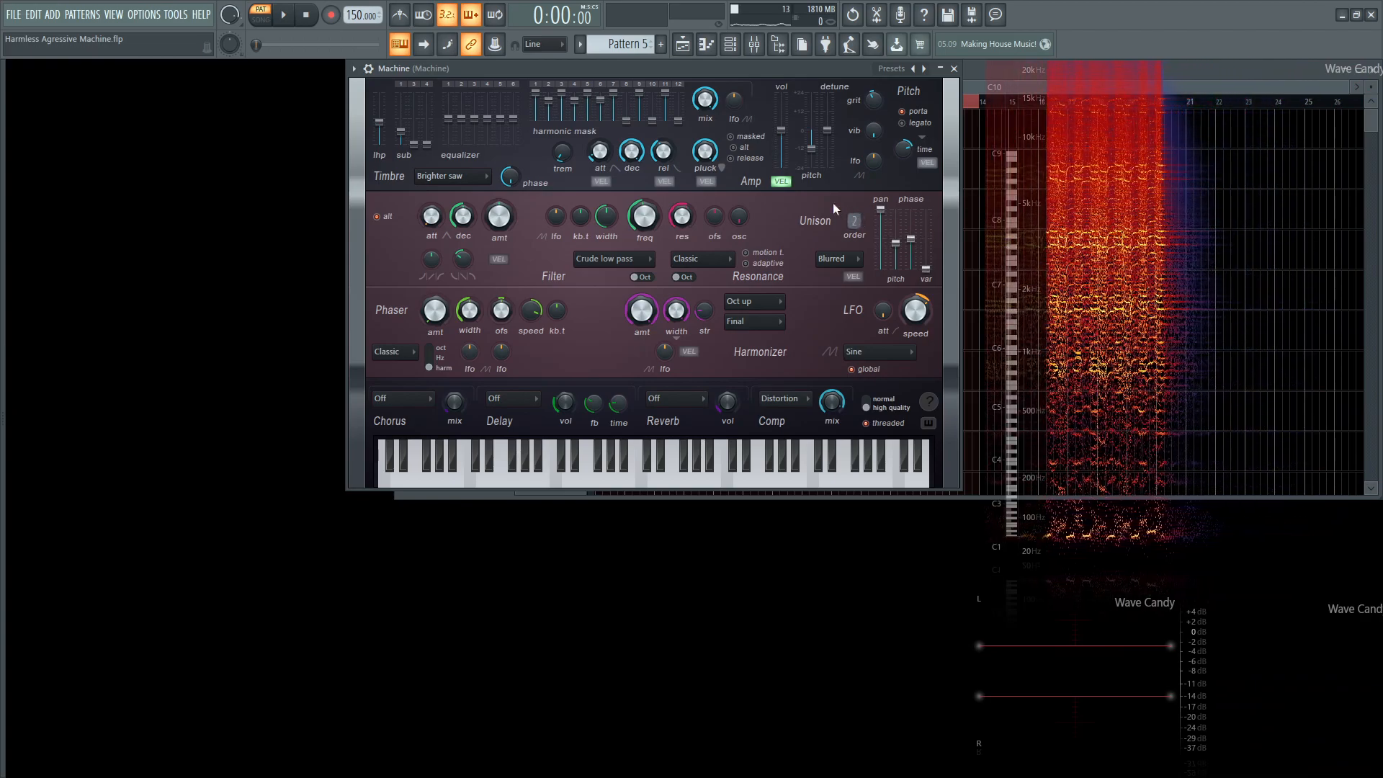
Audition the pattern with unison off, and bring the unison order back to 2 during playback
{"action": "key", "text": "space"}
{"action": "key", "text": "space"}
{"action": "left_click_drag", "start_coordinate": [854, 221], "coordinate": [854, 227]}
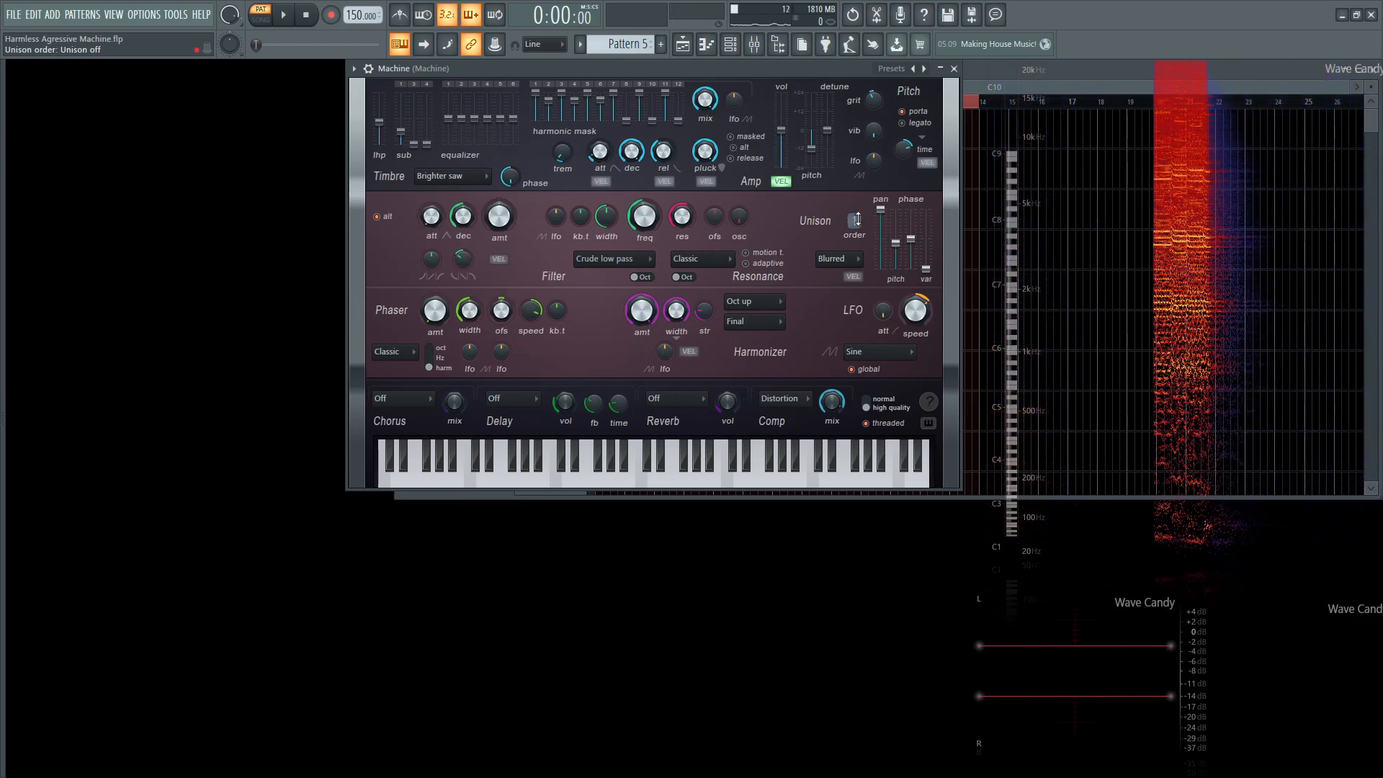
{"action": "key", "text": "space"}
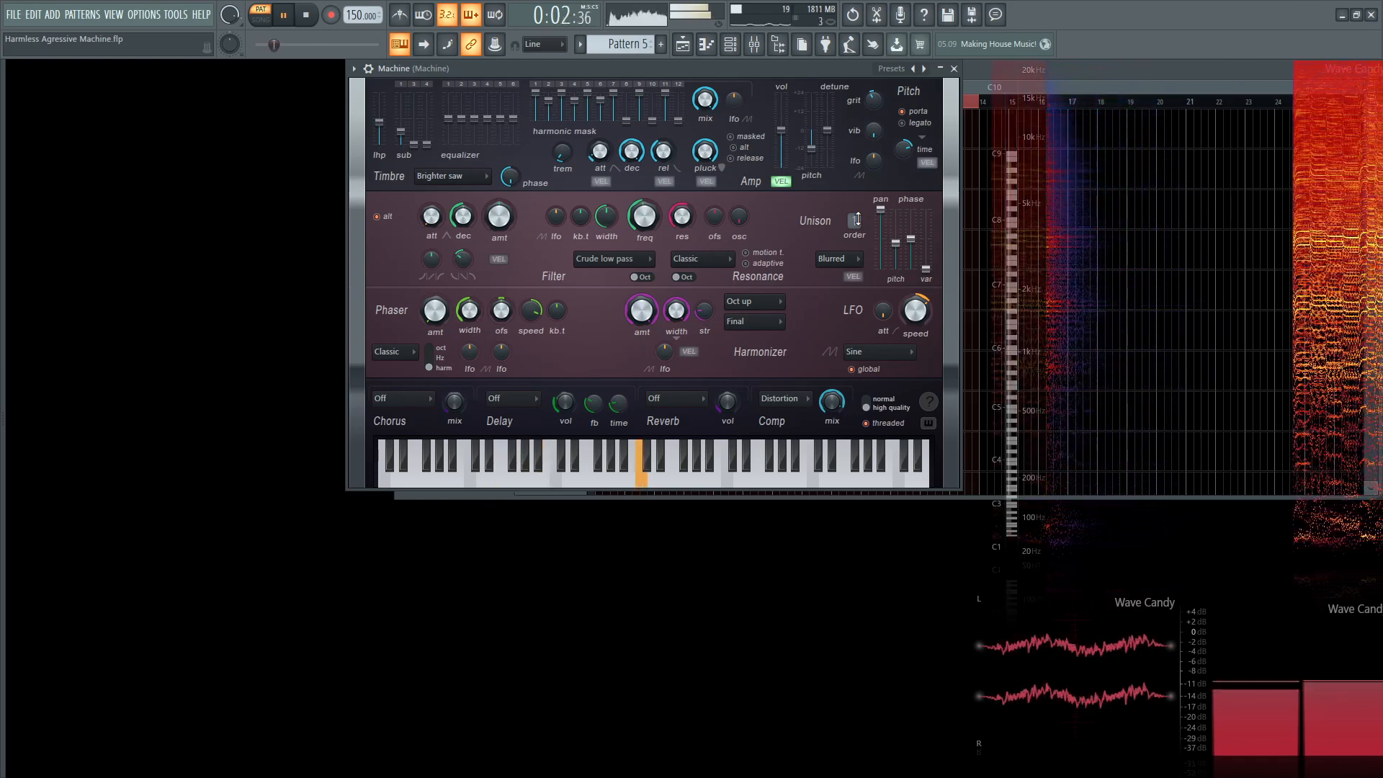
{"action": "scroll", "coordinate": [856, 218], "scroll_direction": "up", "scroll_amount": 1}
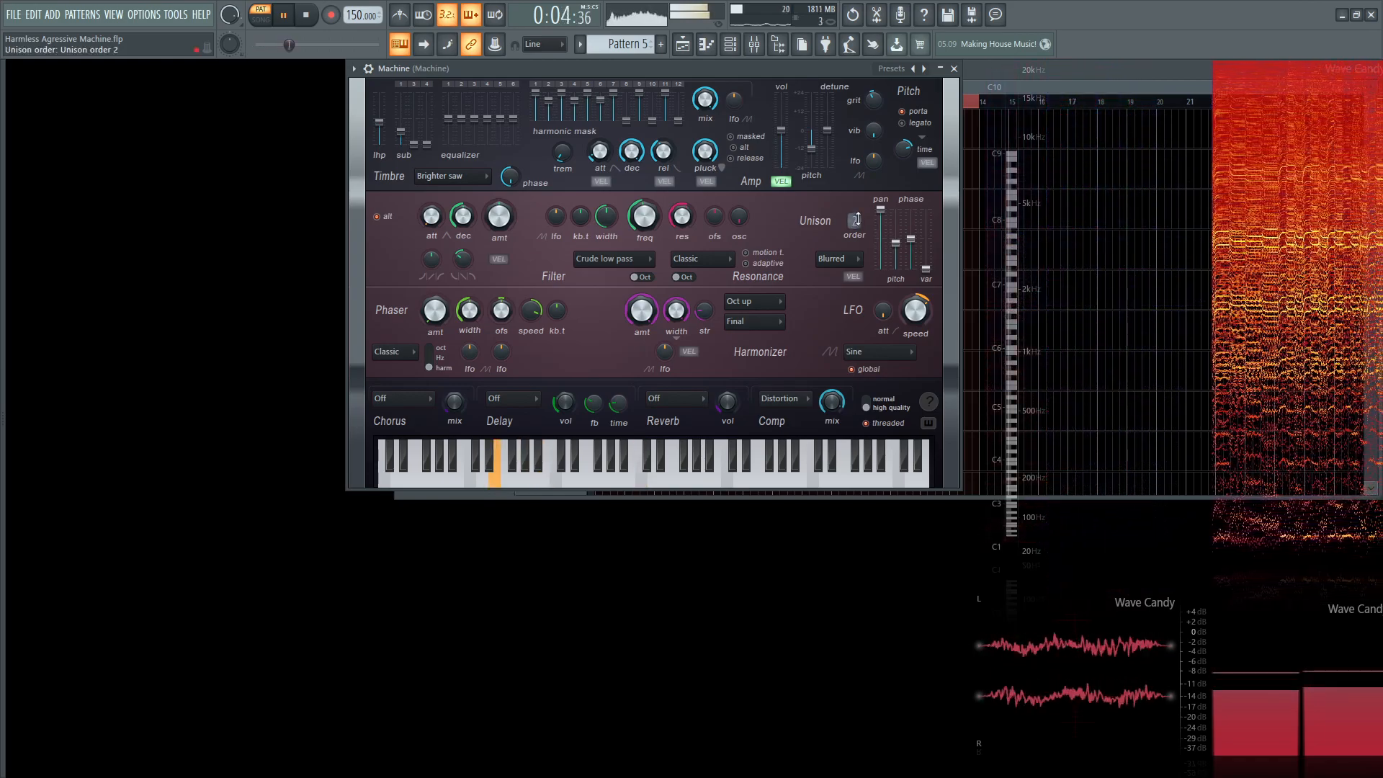
{"action": "key", "text": "space"}
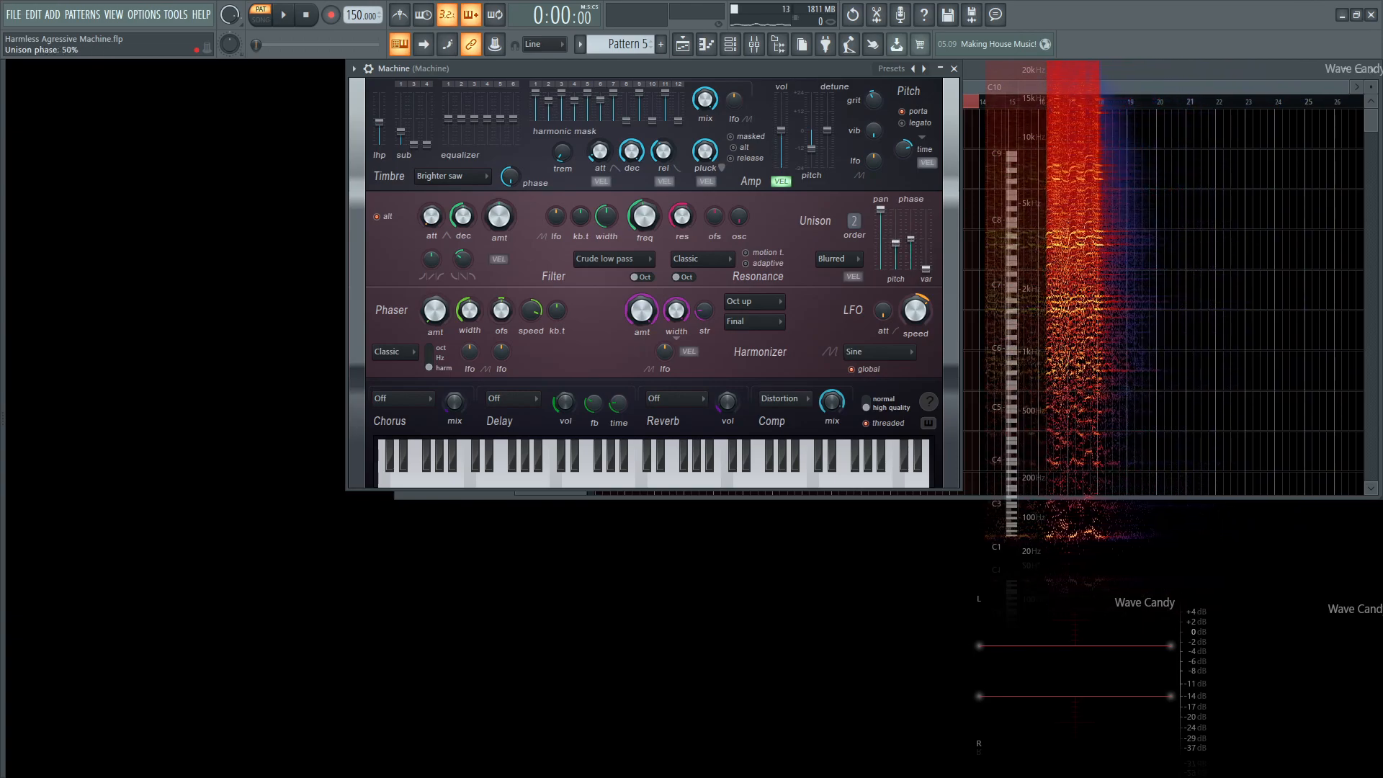
Play the pattern twice to listen to the Blurred unison and the Oct up harmonizer
{"action": "key", "text": "space"}
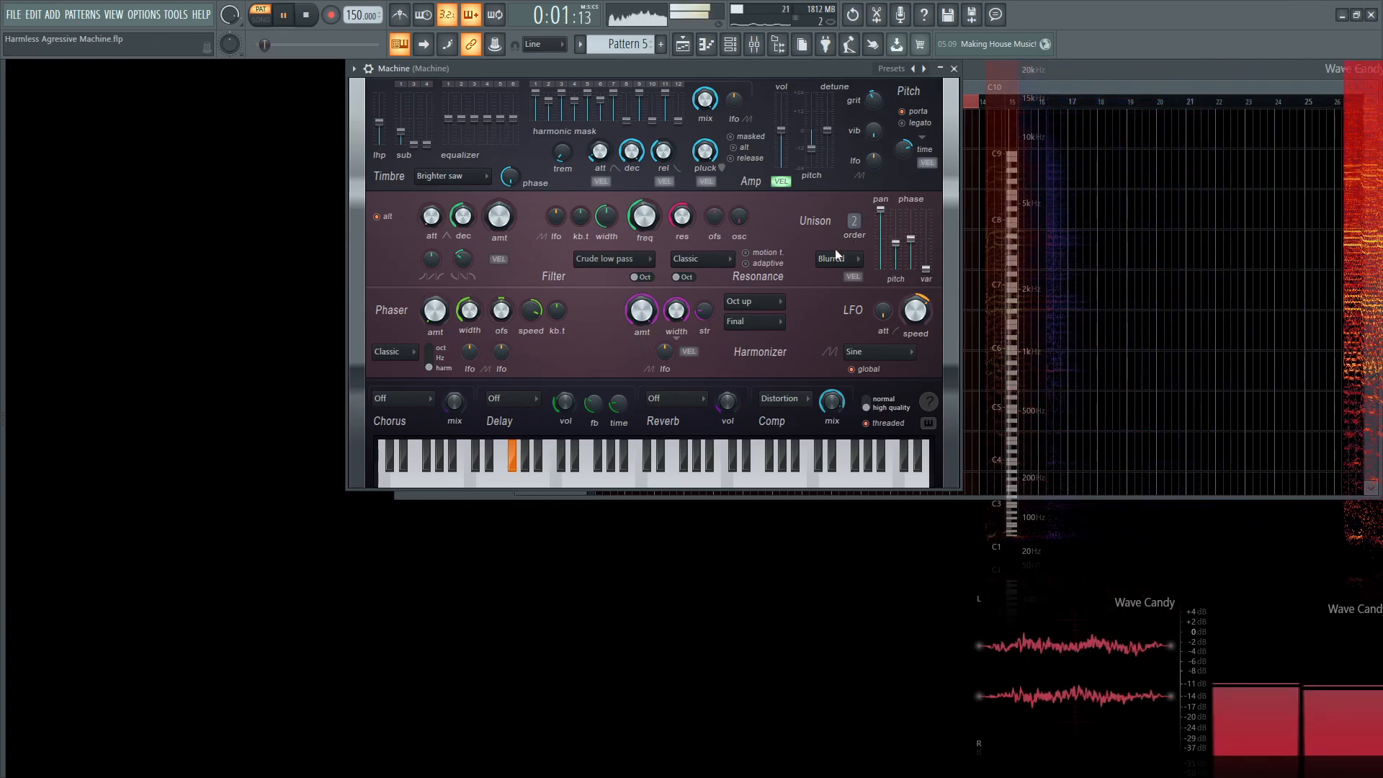
{"action": "key", "text": "space"}
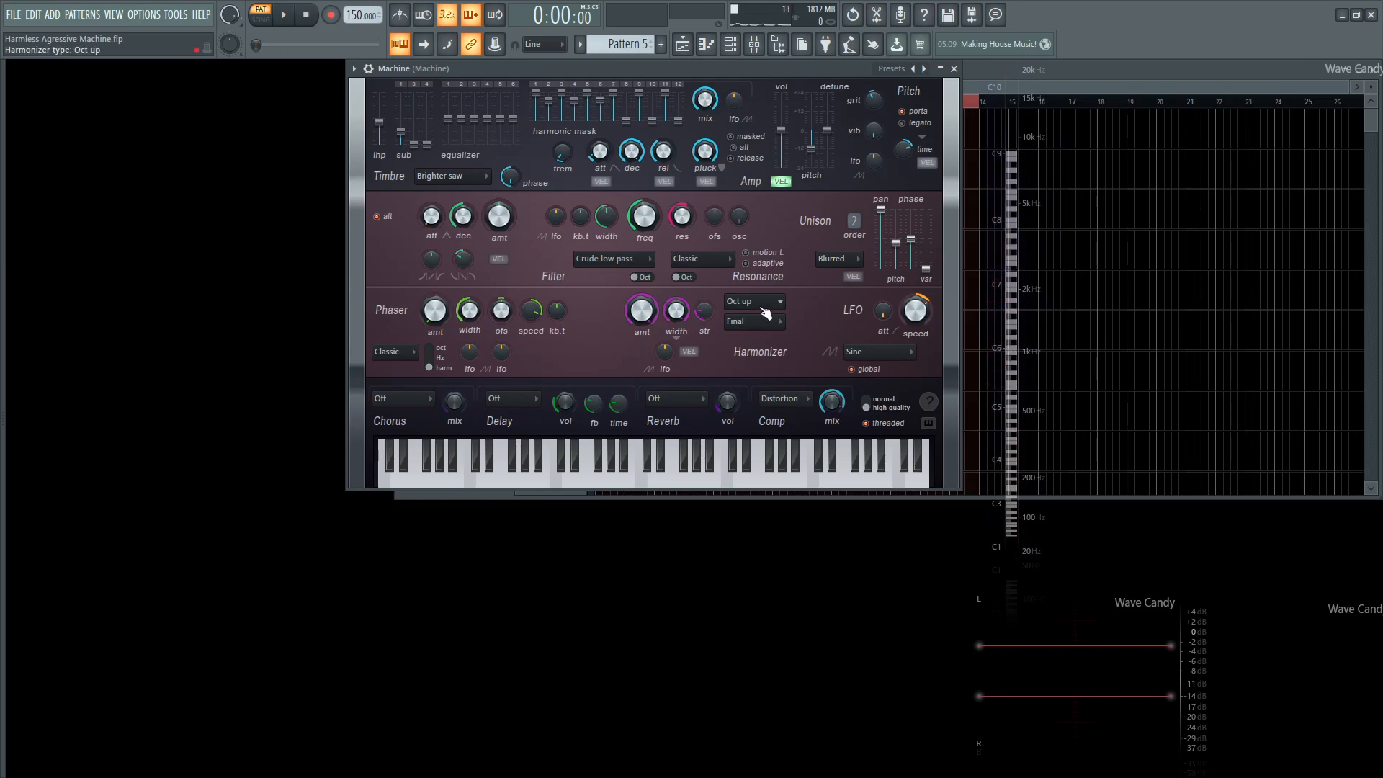
{"action": "key", "text": "space"}
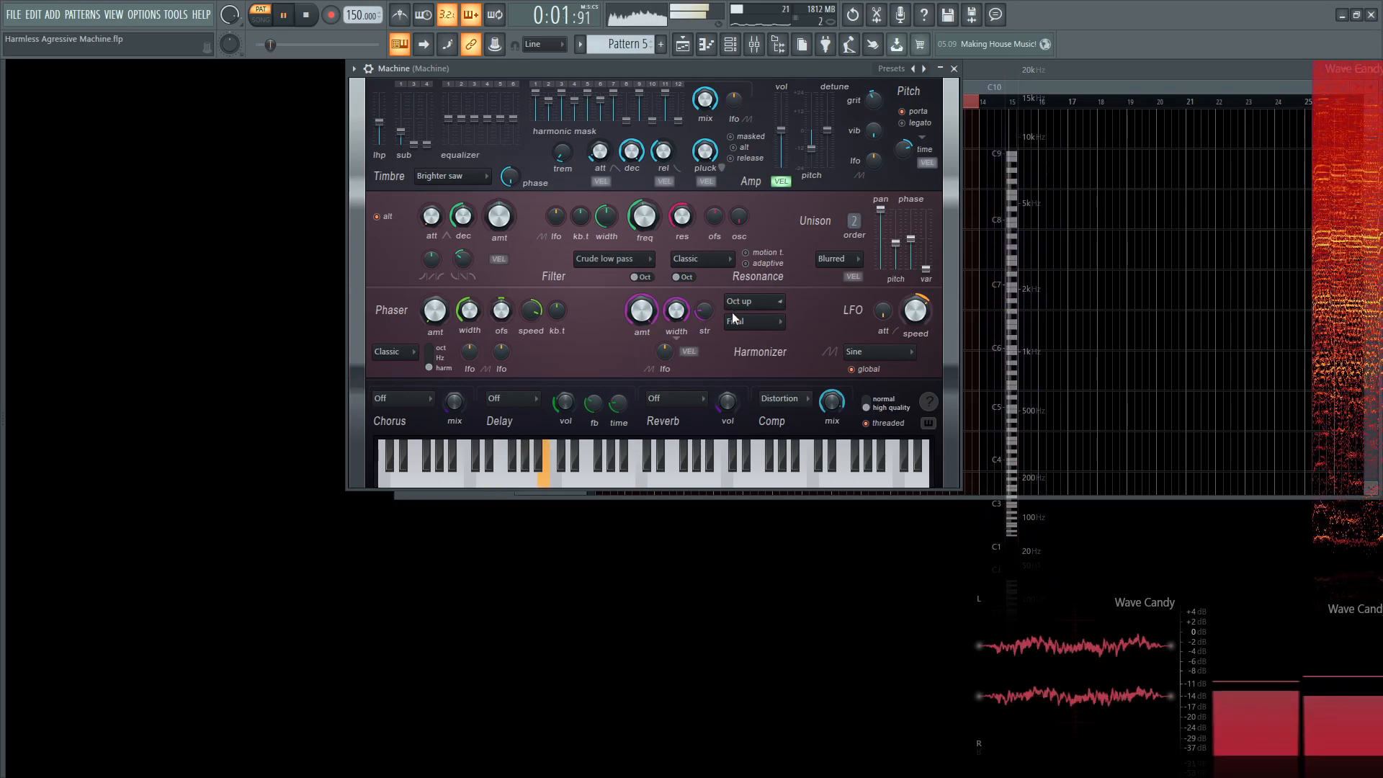
{"action": "key", "text": "space"}
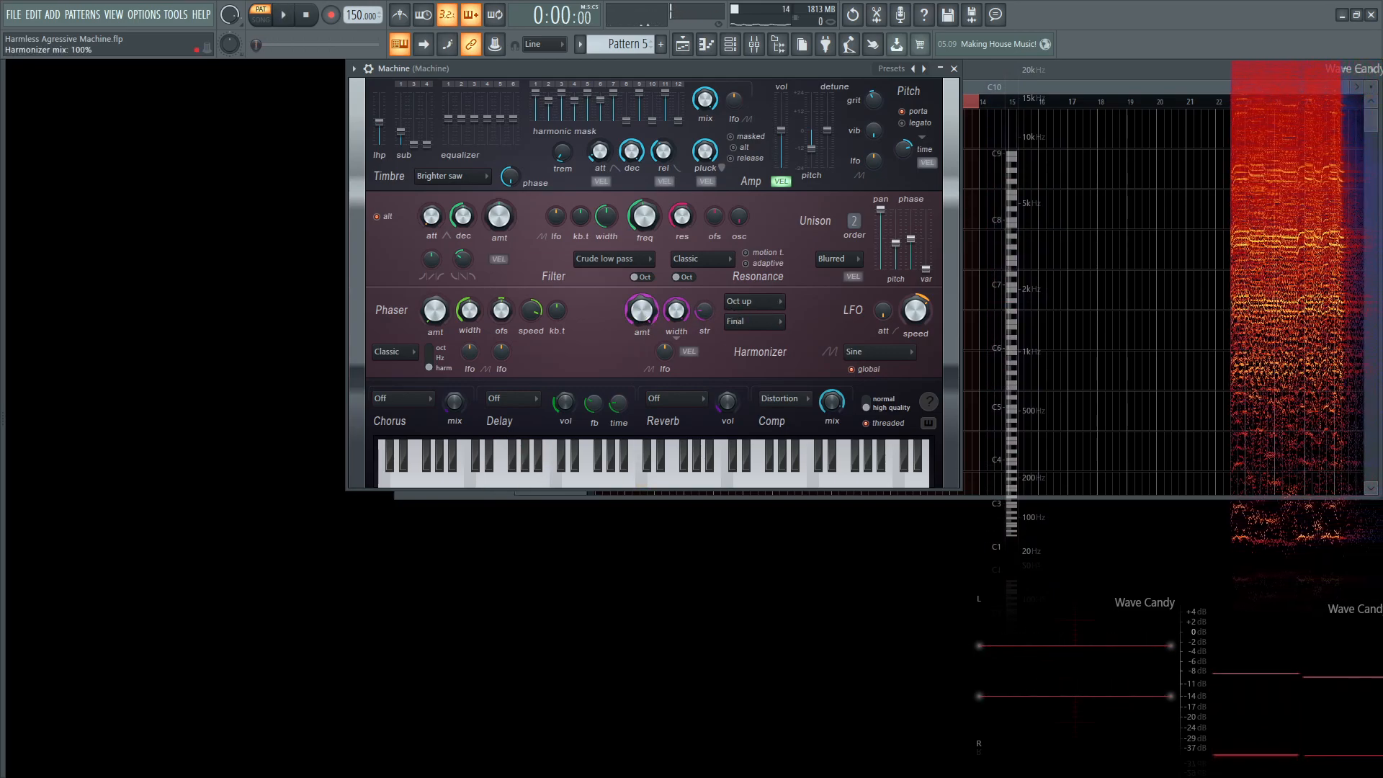
Audition the pattern with the harmonizer mix turned fully down, and bring the mix back to 100%
{"action": "left_click_drag", "start_coordinate": [641, 310], "coordinate": [642, 313]}
{"action": "key", "text": "space"}
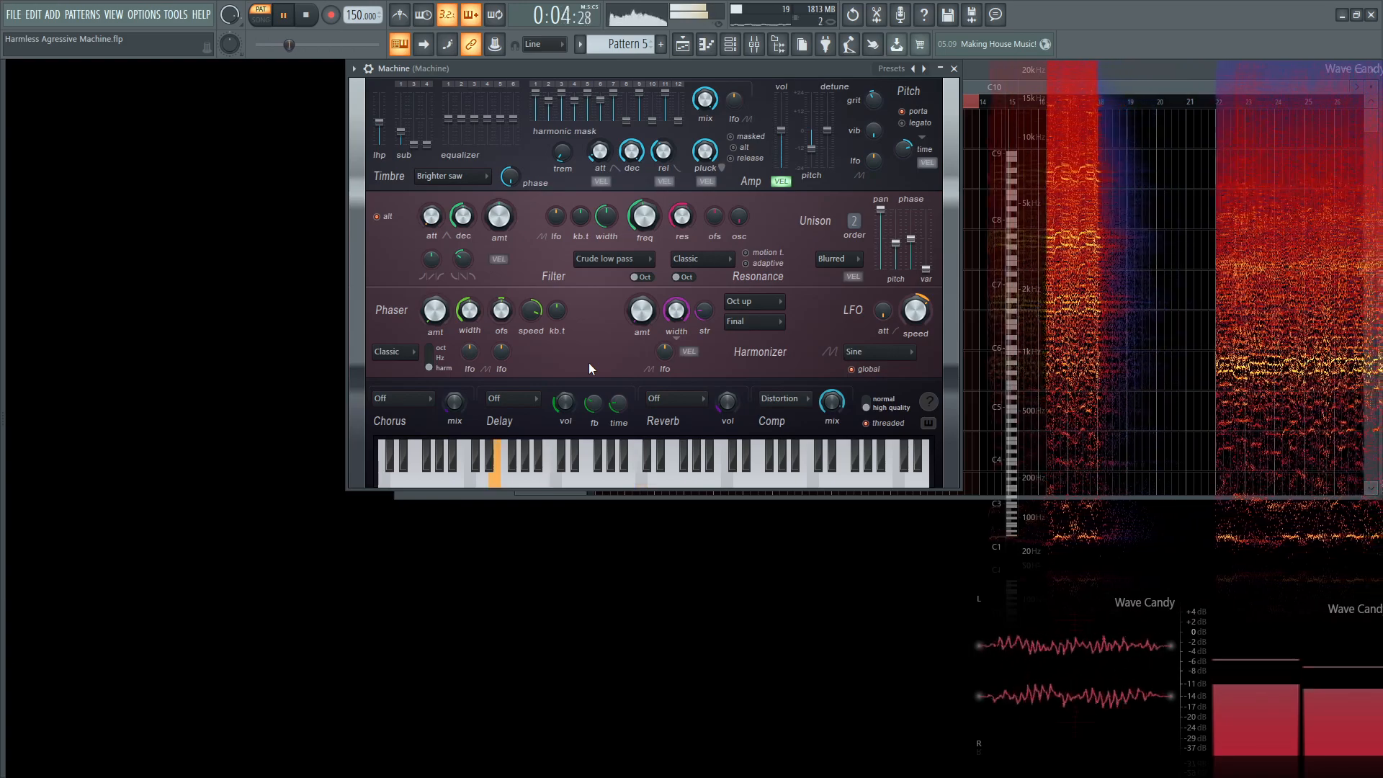
{"action": "key", "text": "space"}
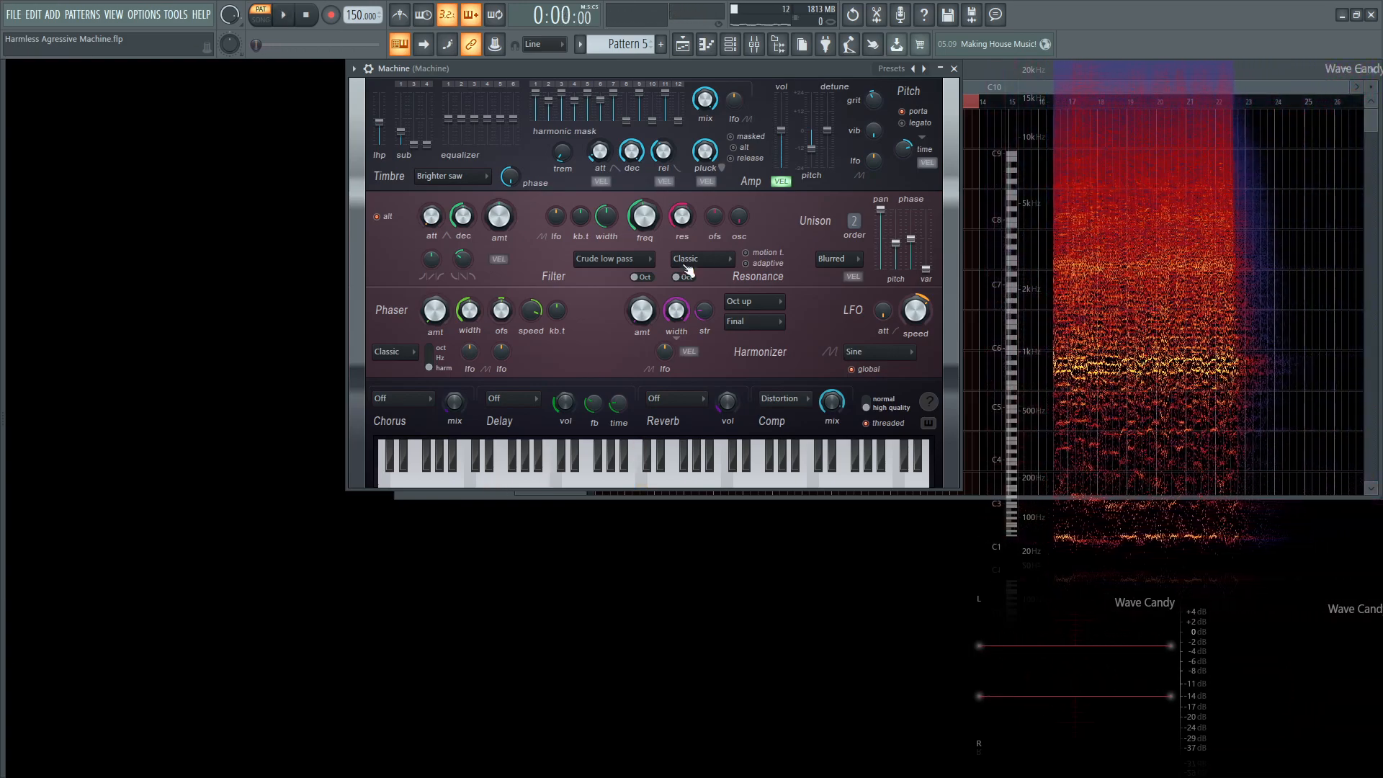
{"action": "key", "text": "space"}
{"action": "left_click_drag", "start_coordinate": [651, 317], "coordinate": [651, 277]}
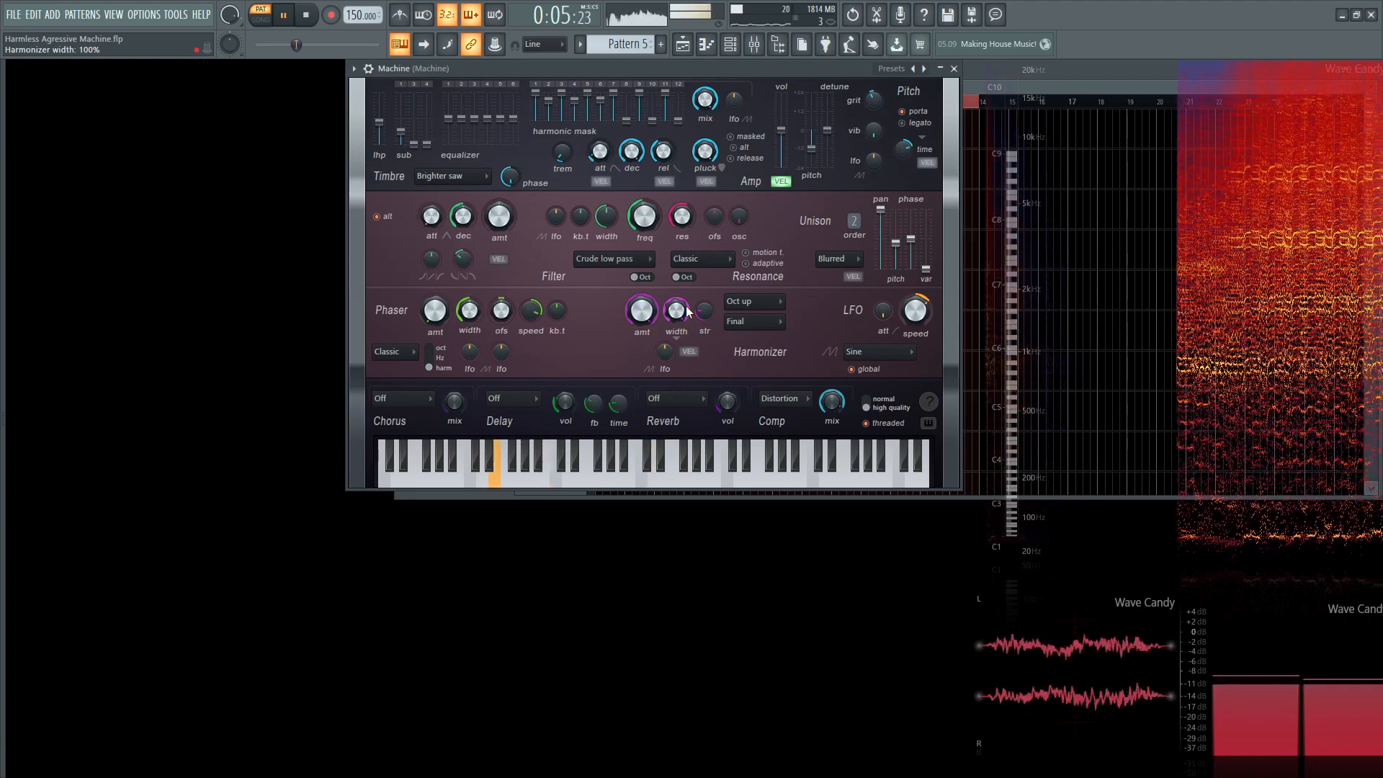
{"action": "key", "text": "space"}
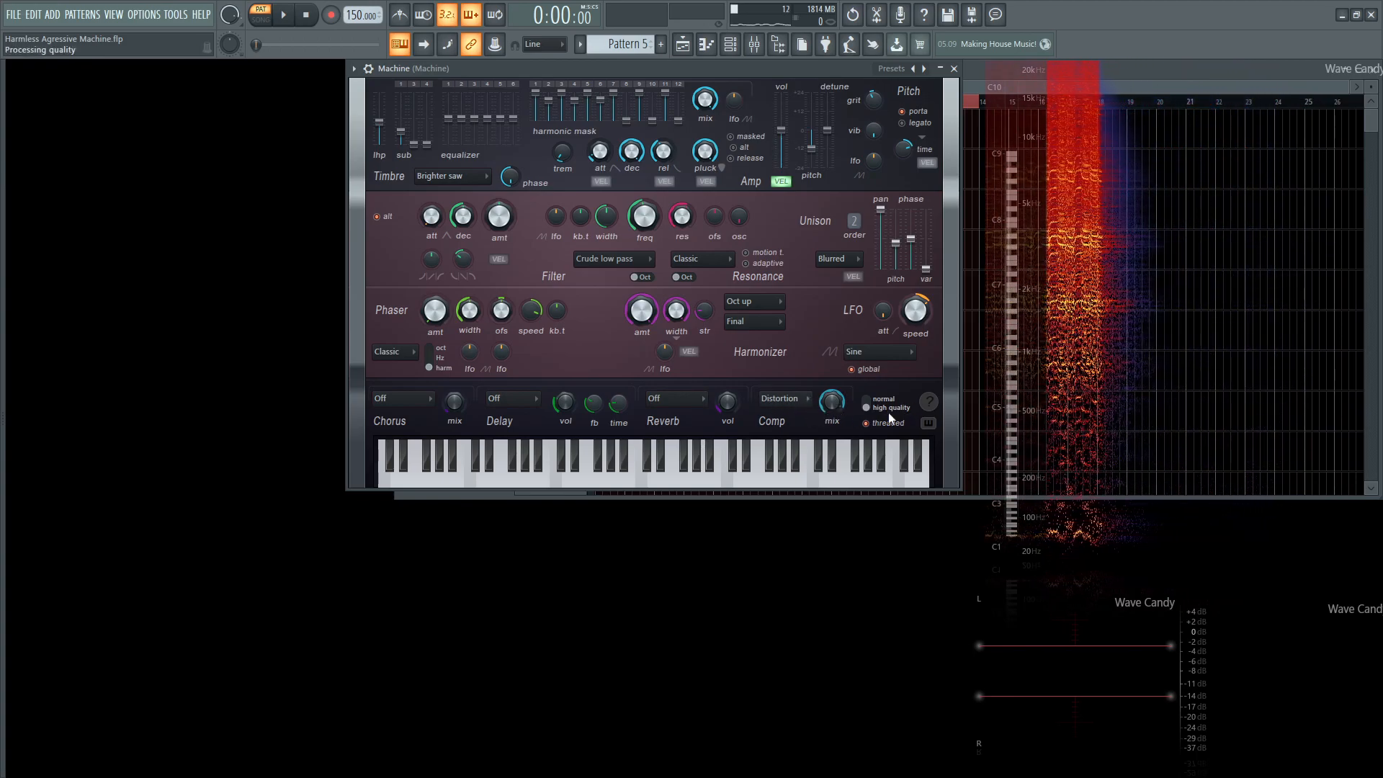
Replay the pattern, and open the Default parametric EQ on the Machine mixer track, shifting its window slightly up
{"action": "key", "text": "space"}
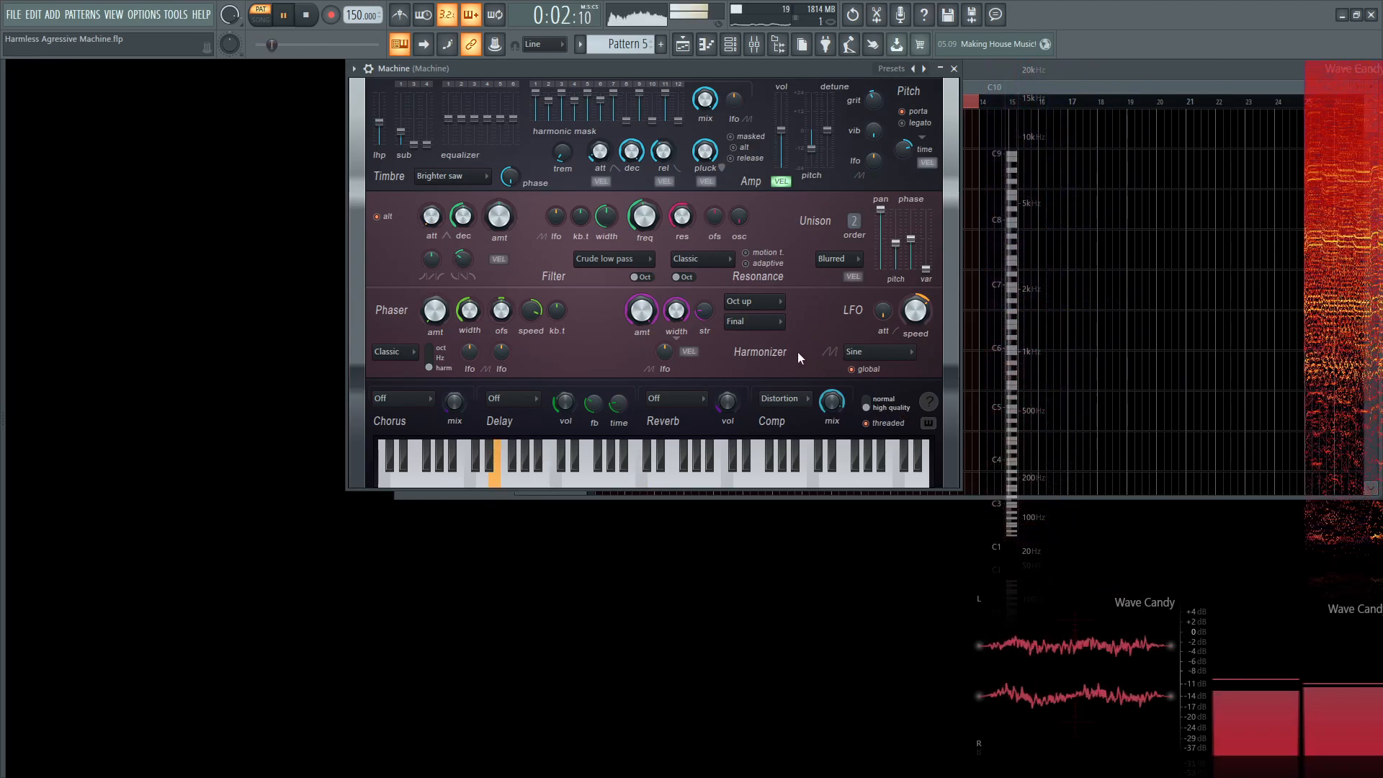
{"action": "key", "text": "space"}
{"action": "key", "text": "F9"}
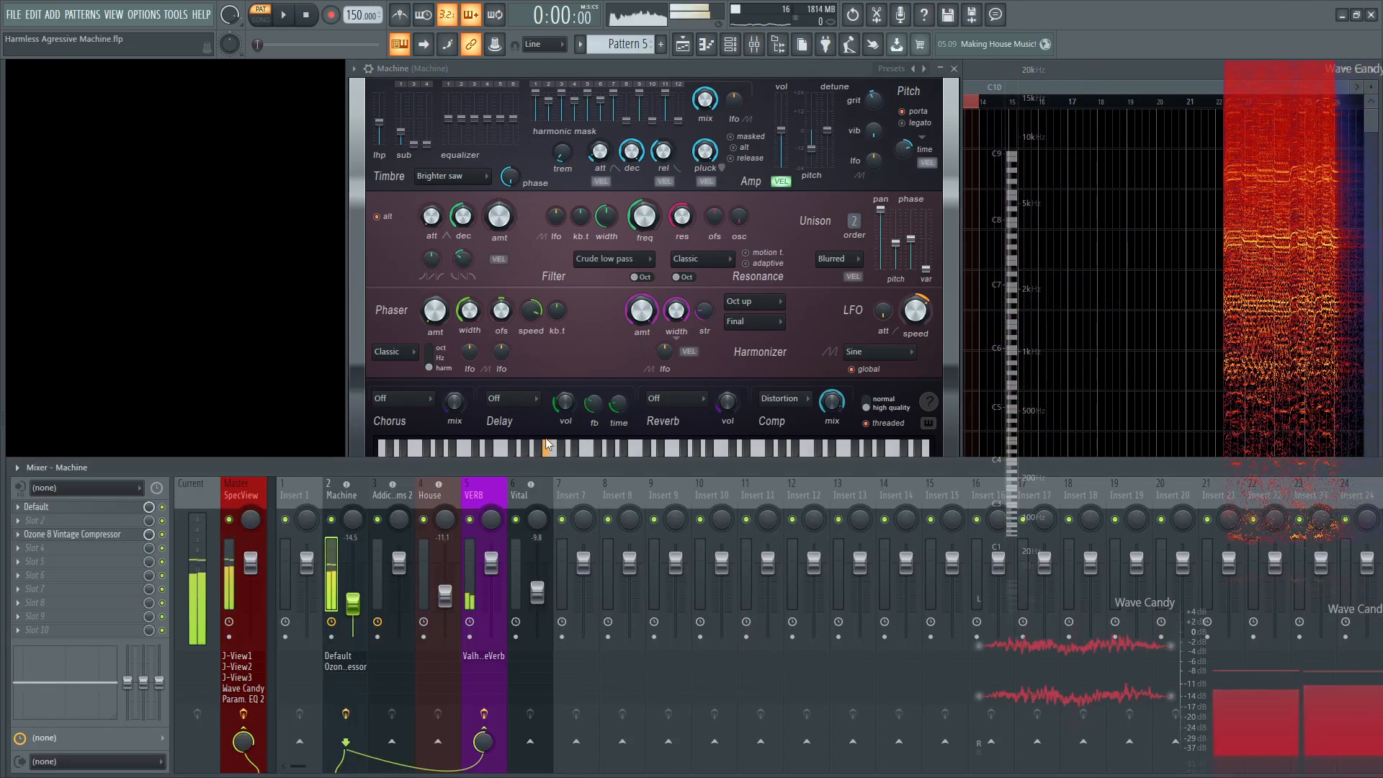
{"action": "left_click", "coordinate": [95, 507]}
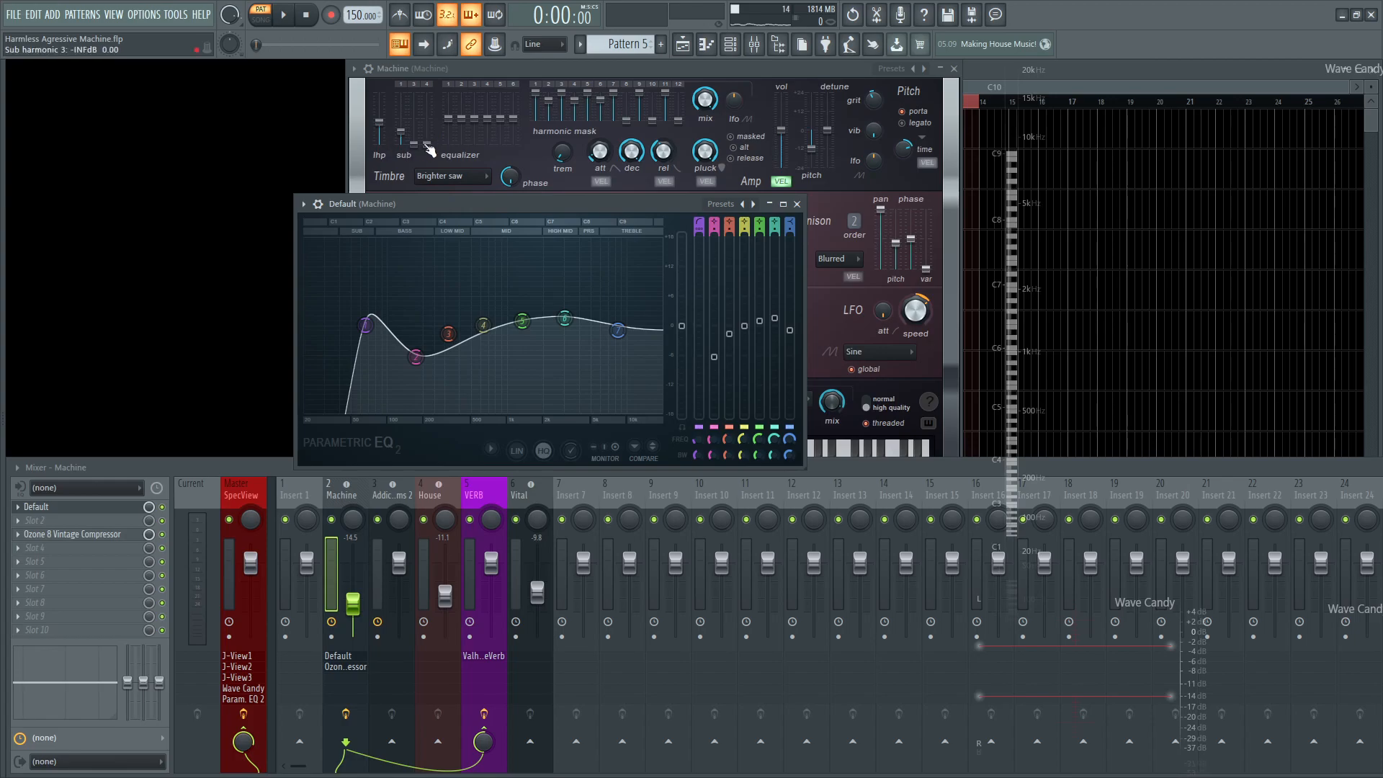
{"action": "mouse_move", "coordinate": [446, 202]}
{"action": "left_mouse_down"}
{"action": "mouse_move", "coordinate": [569, 218]}
{"action": "mouse_move", "coordinate": [440, 179]}
{"action": "left_mouse_up"}
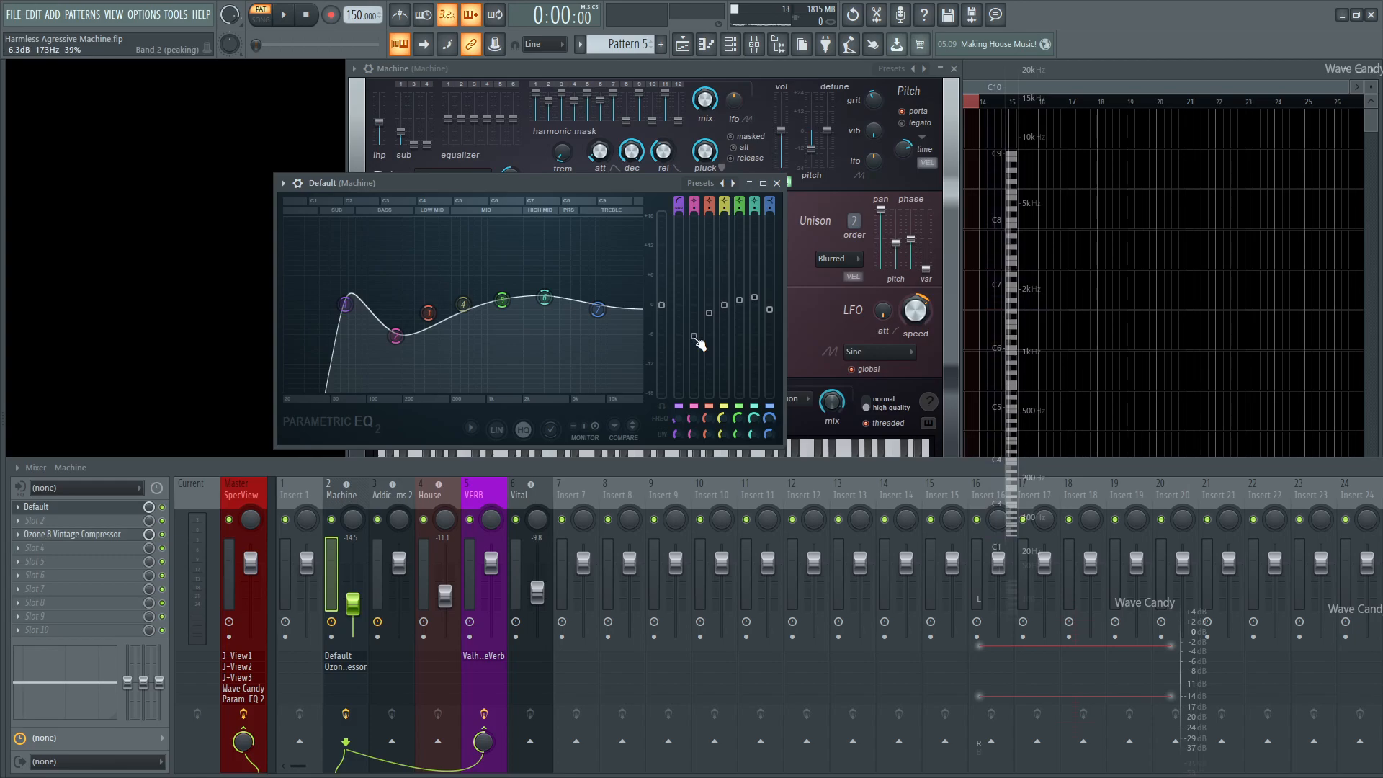
Play the pattern while raising EQ band 2 at 173 Hz to flat, and stop playback
{"action": "key", "text": "space"}
{"action": "left_click_drag", "start_coordinate": [695, 338], "coordinate": [695, 304]}
{"action": "key", "text": "space"}
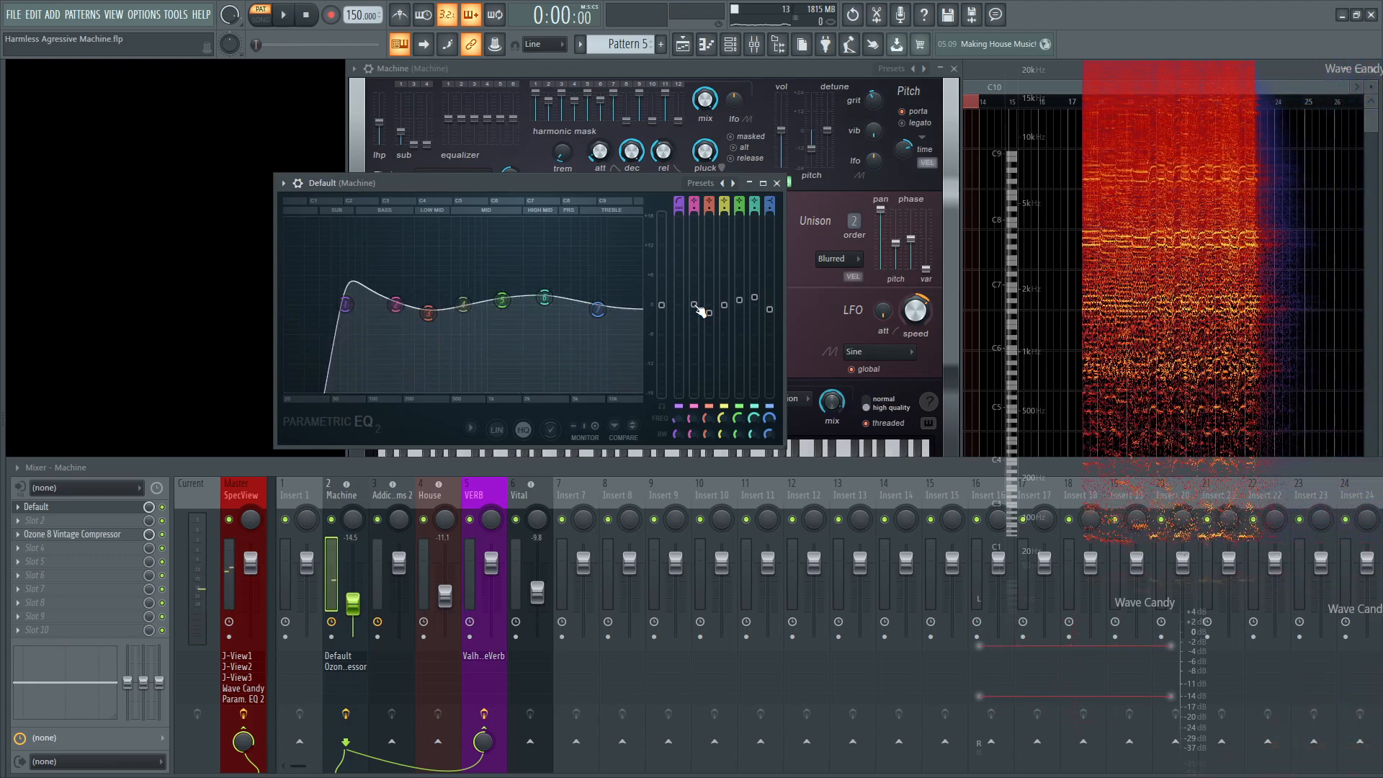
Lower EQ band 2 to -6.1 dB during playback, and replay the pattern with the restored cut
{"action": "key", "text": "space"}
{"action": "left_click_drag", "start_coordinate": [695, 304], "coordinate": [693, 334]}
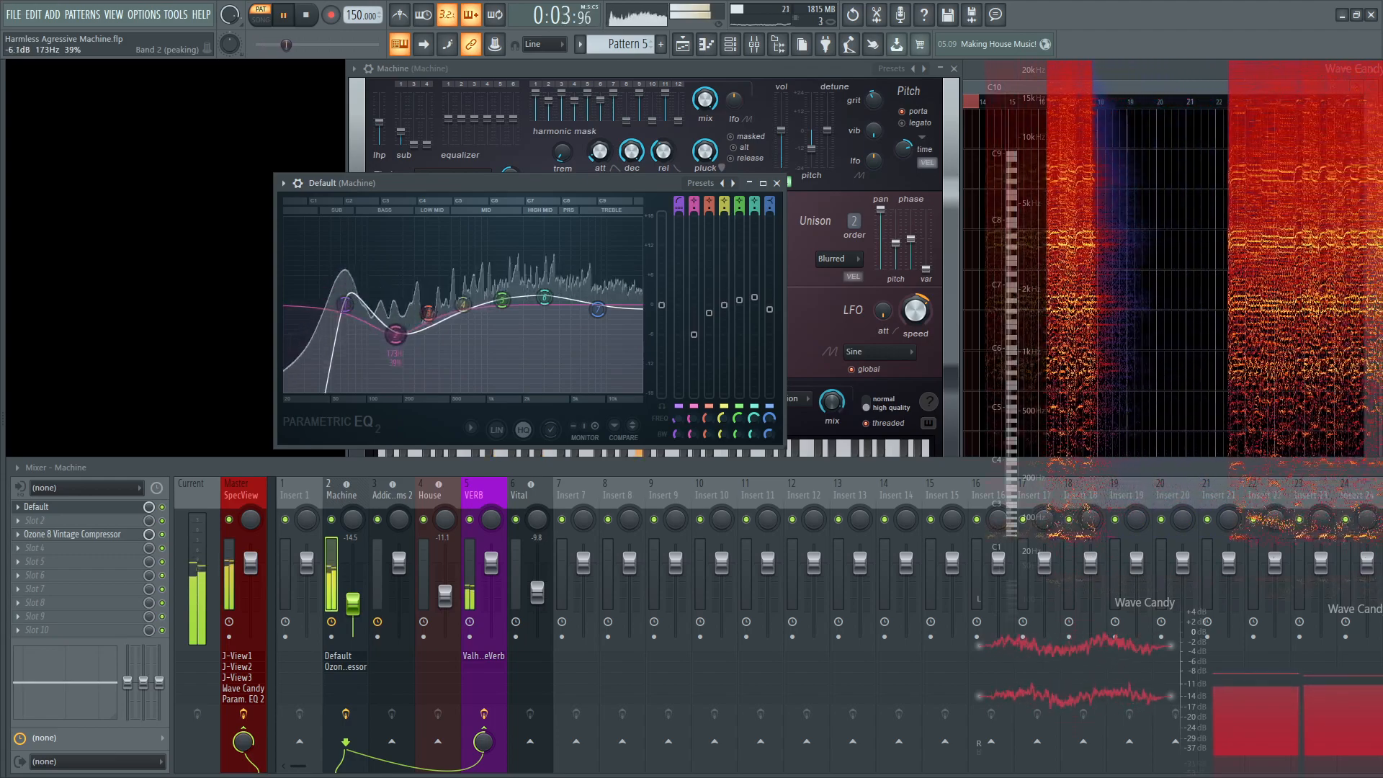
{"action": "key", "text": "space"}
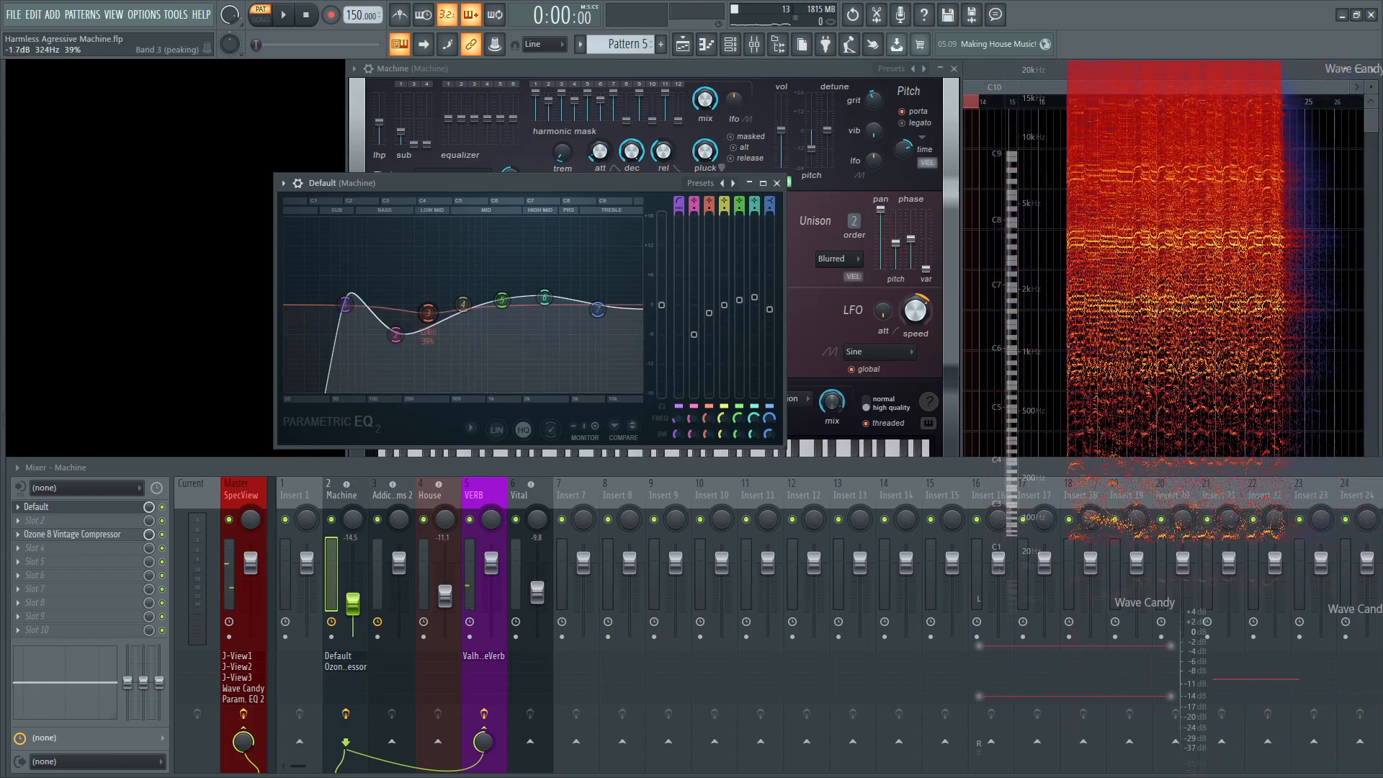
{"action": "key", "text": "space"}
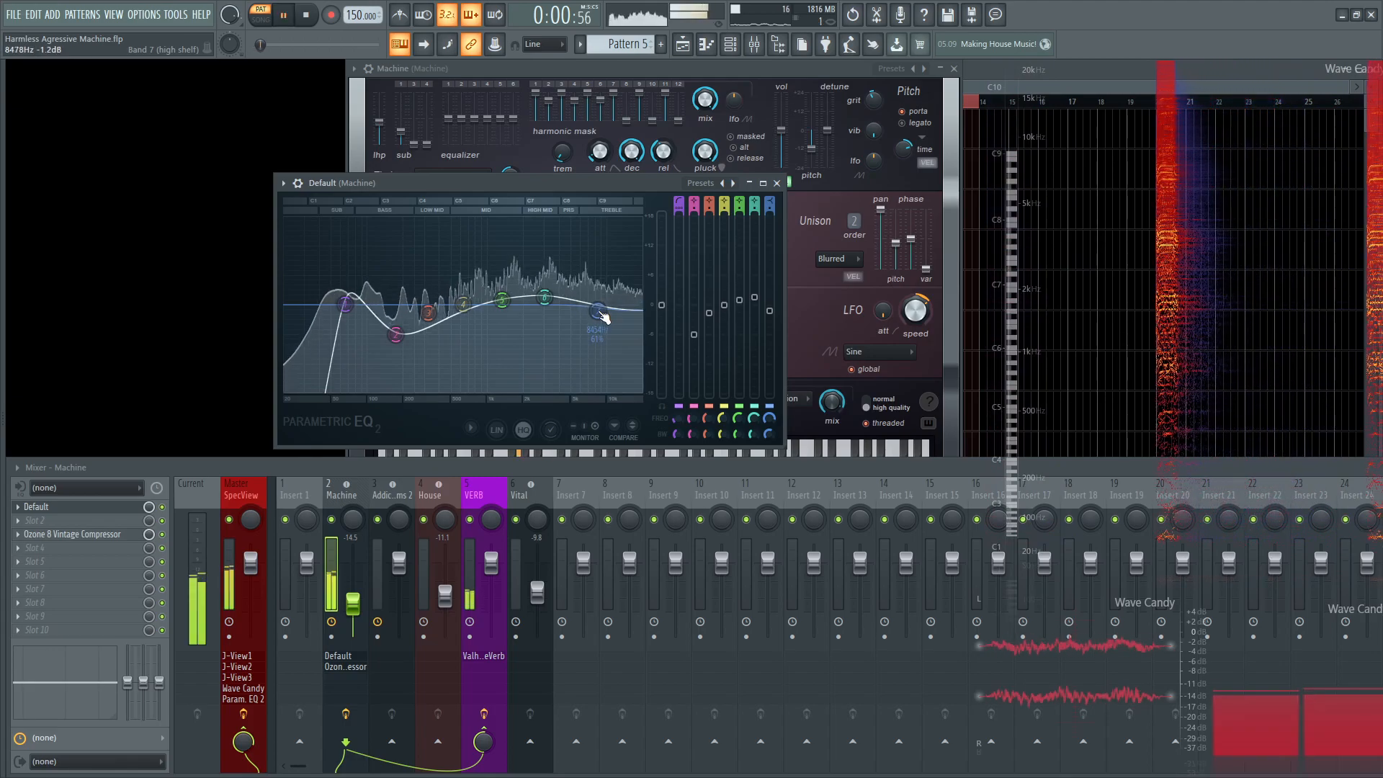
Audition the pattern with the Machine track's Default EQ bypassed, and replay it with the EQ enabled
{"action": "left_click", "coordinate": [162, 506]}
{"action": "key", "text": "space"}
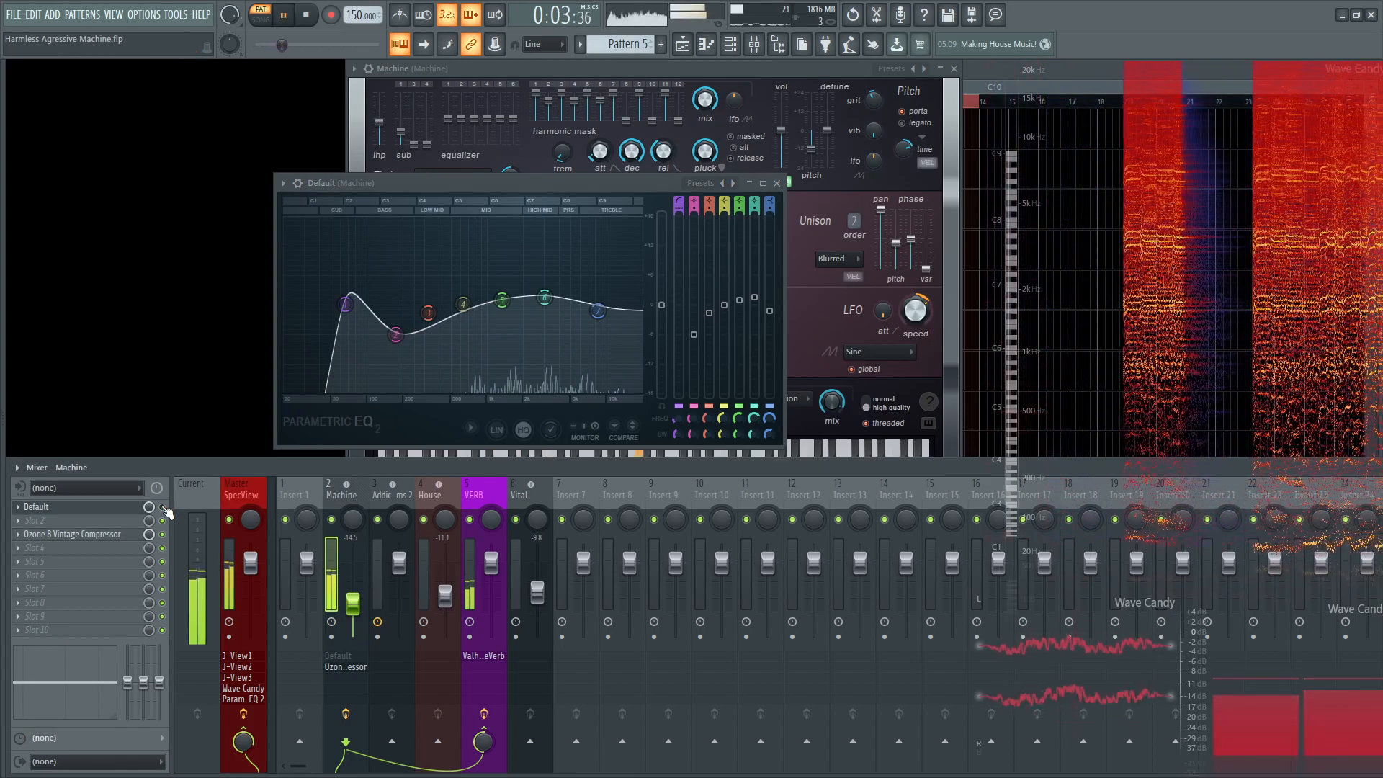
{"action": "key", "text": "space"}
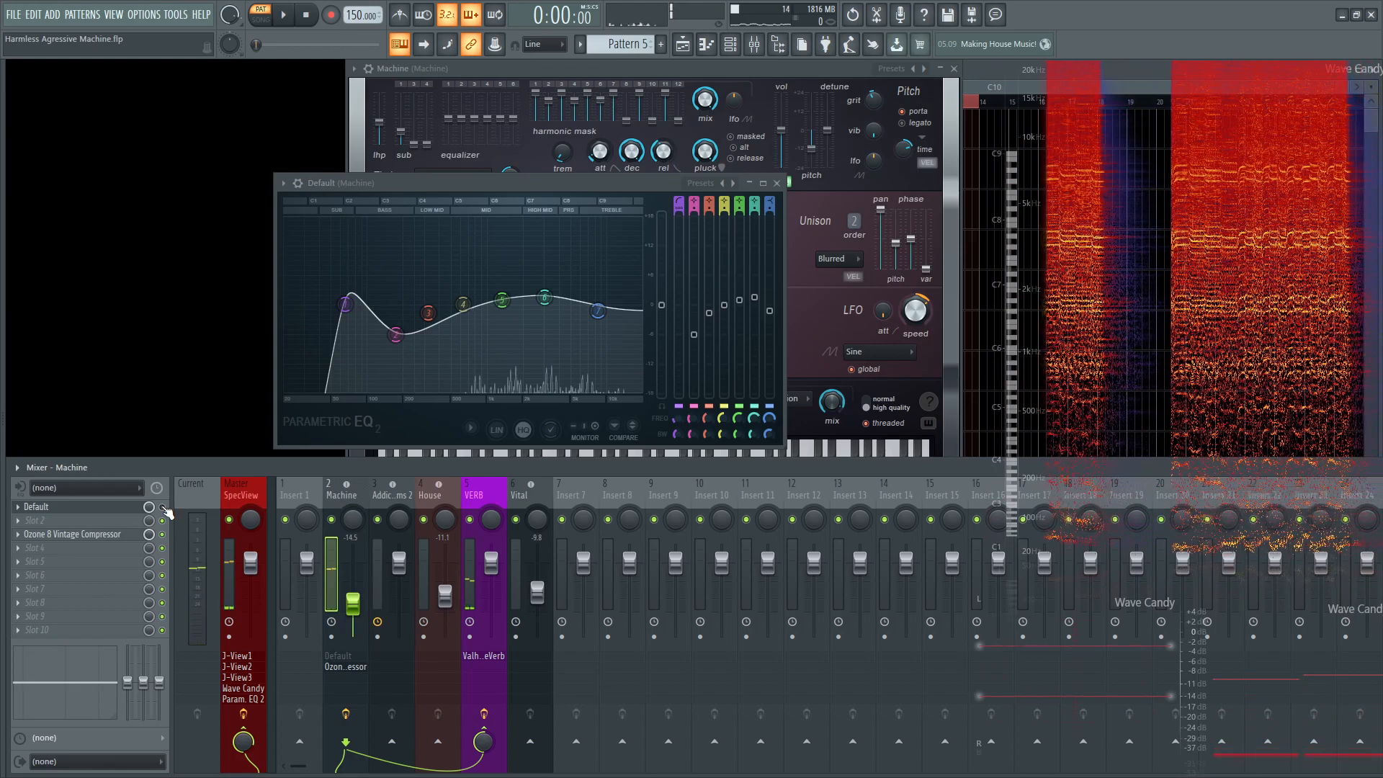
{"action": "key", "text": "space"}
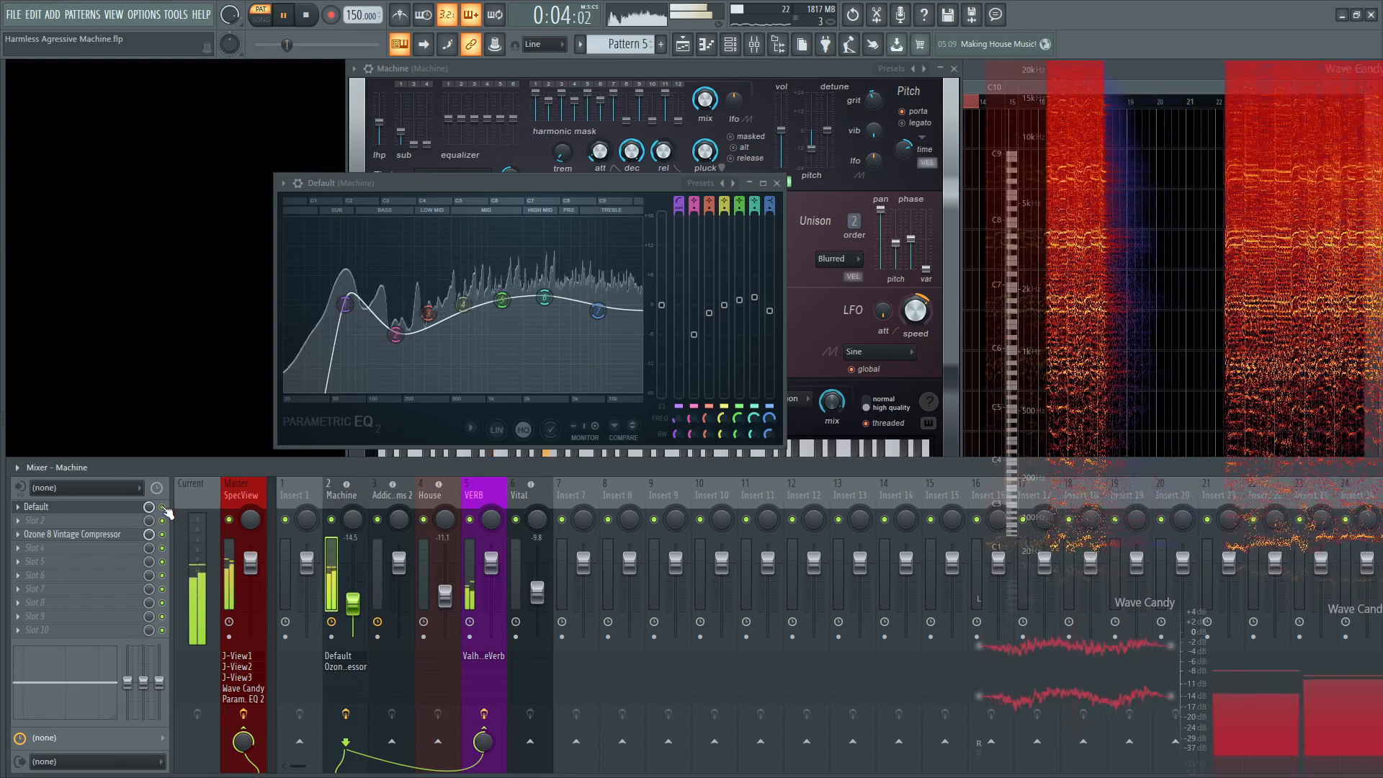
{"action": "key", "text": "space"}
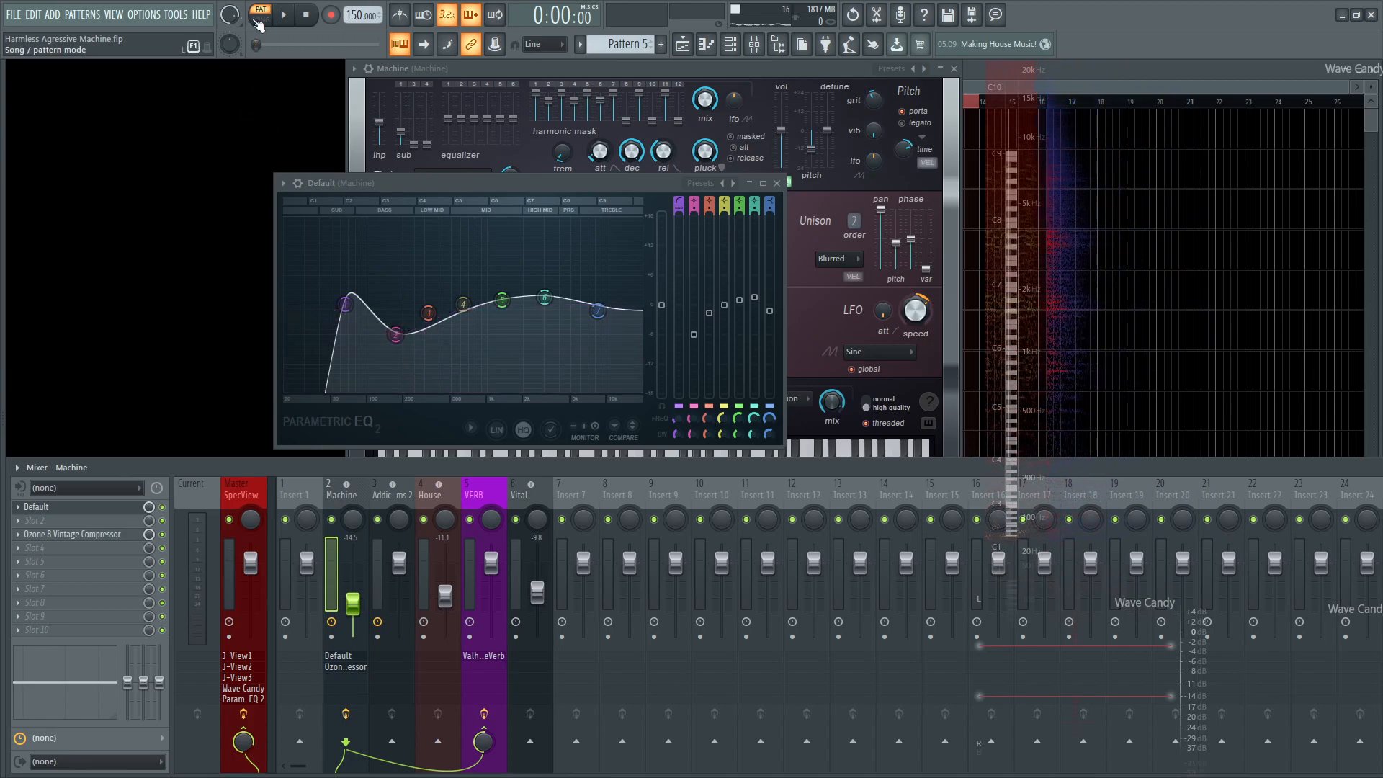
Play the arrangement in song mode, and review the ValhallaVintageVerb settings on the VERB mixer track
{"action": "key", "text": "space"}
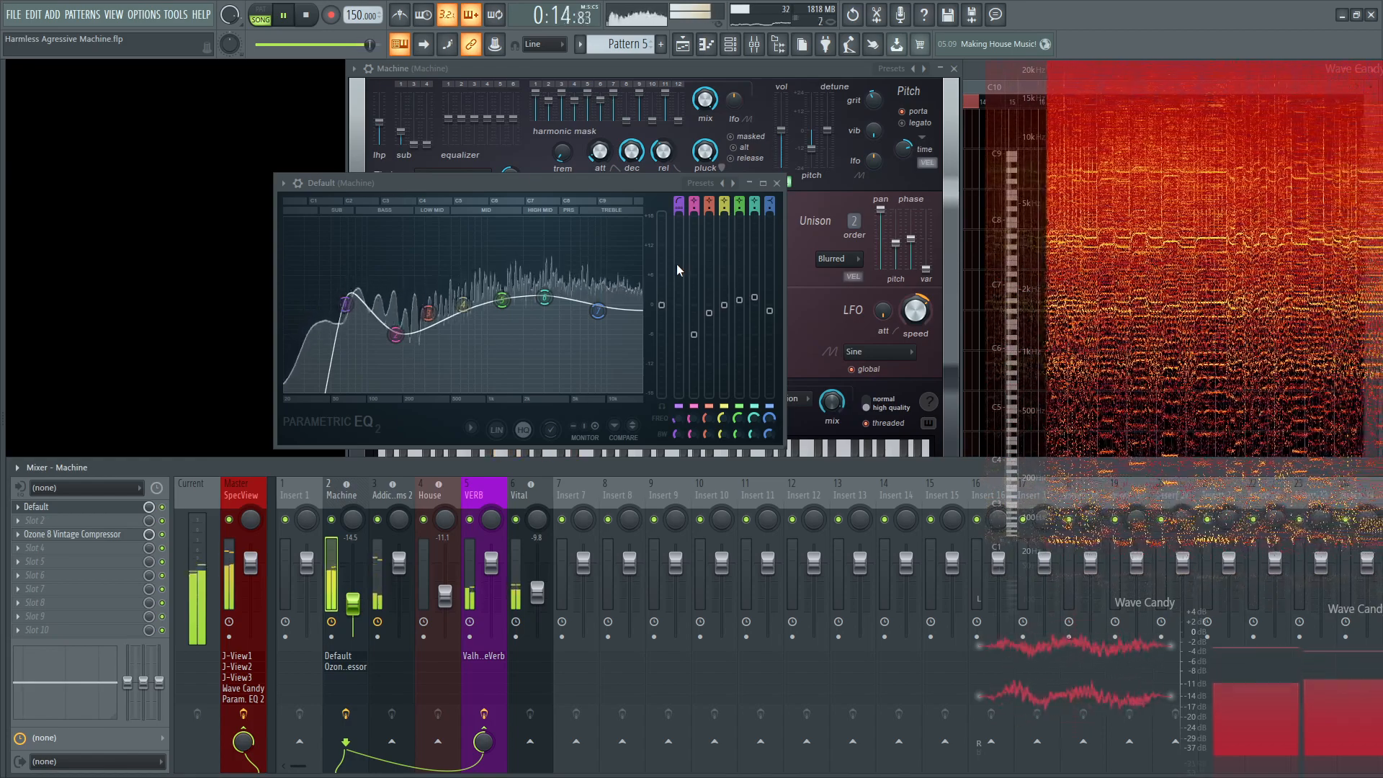
{"action": "key", "text": "space"}
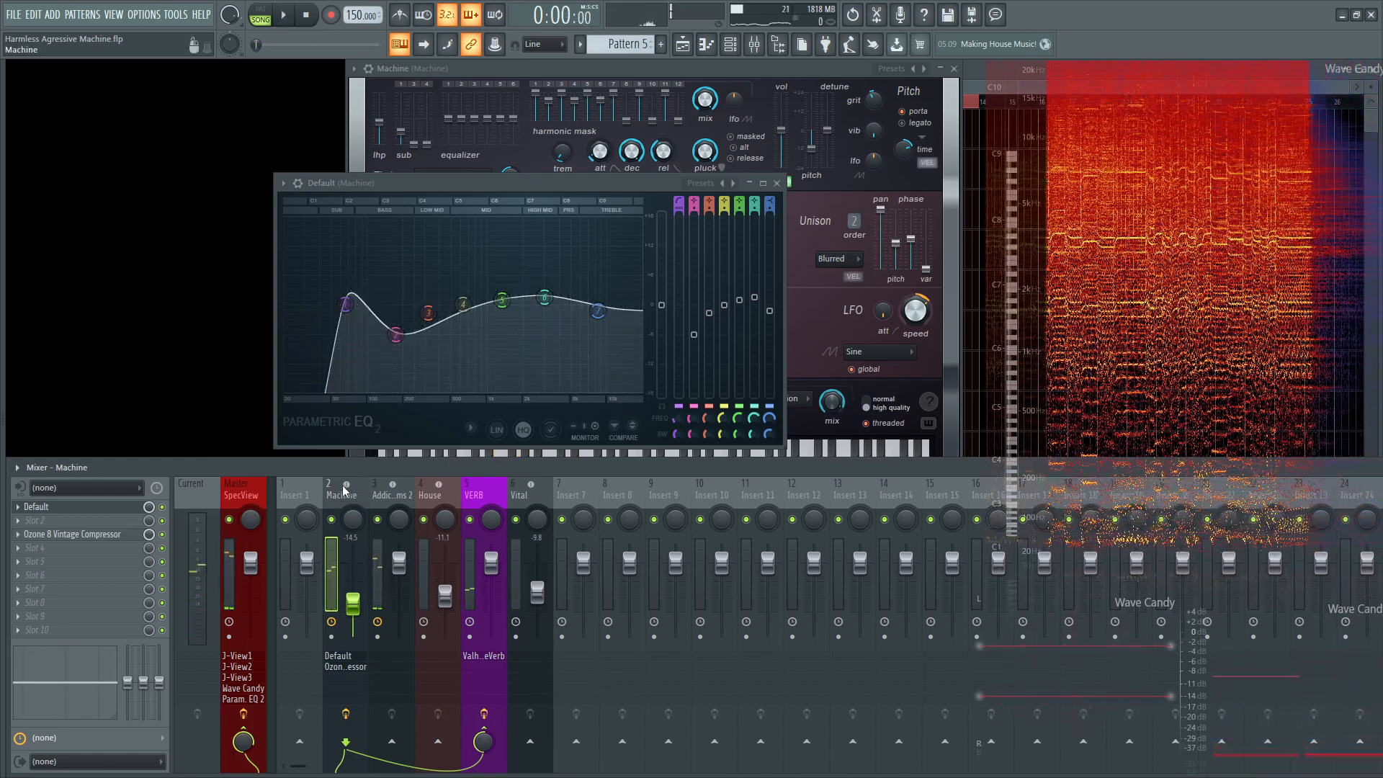
{"action": "left_click", "coordinate": [479, 501]}
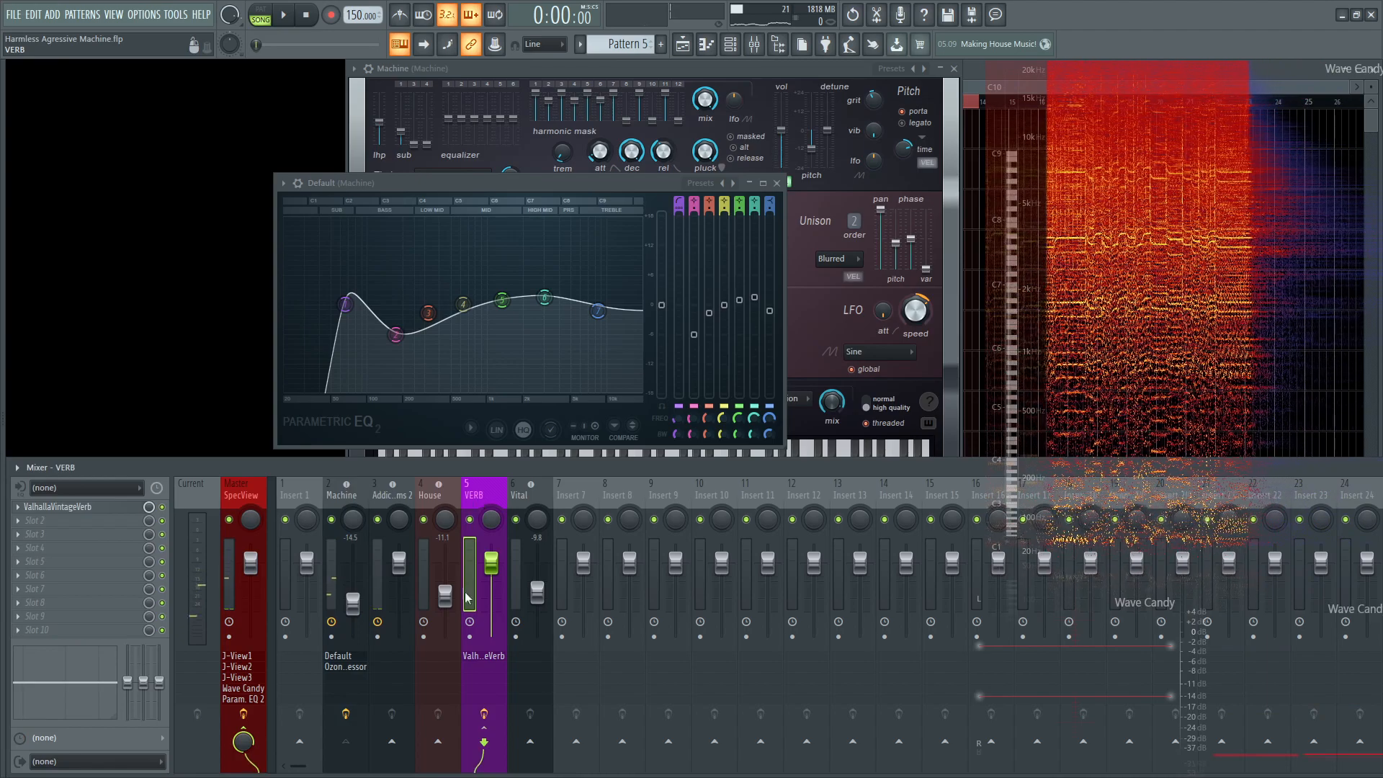
{"action": "left_click", "coordinate": [490, 657]}
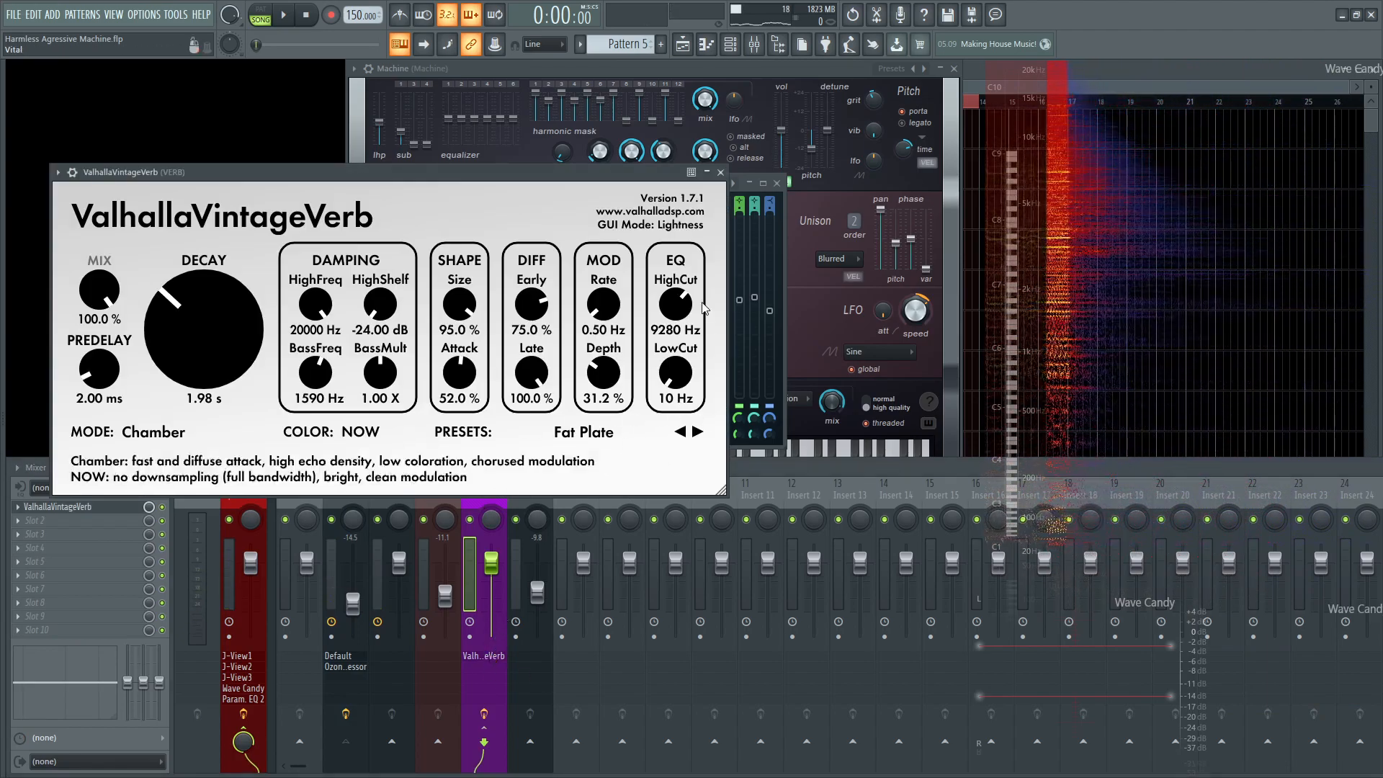
{"action": "left_click", "coordinate": [720, 173]}
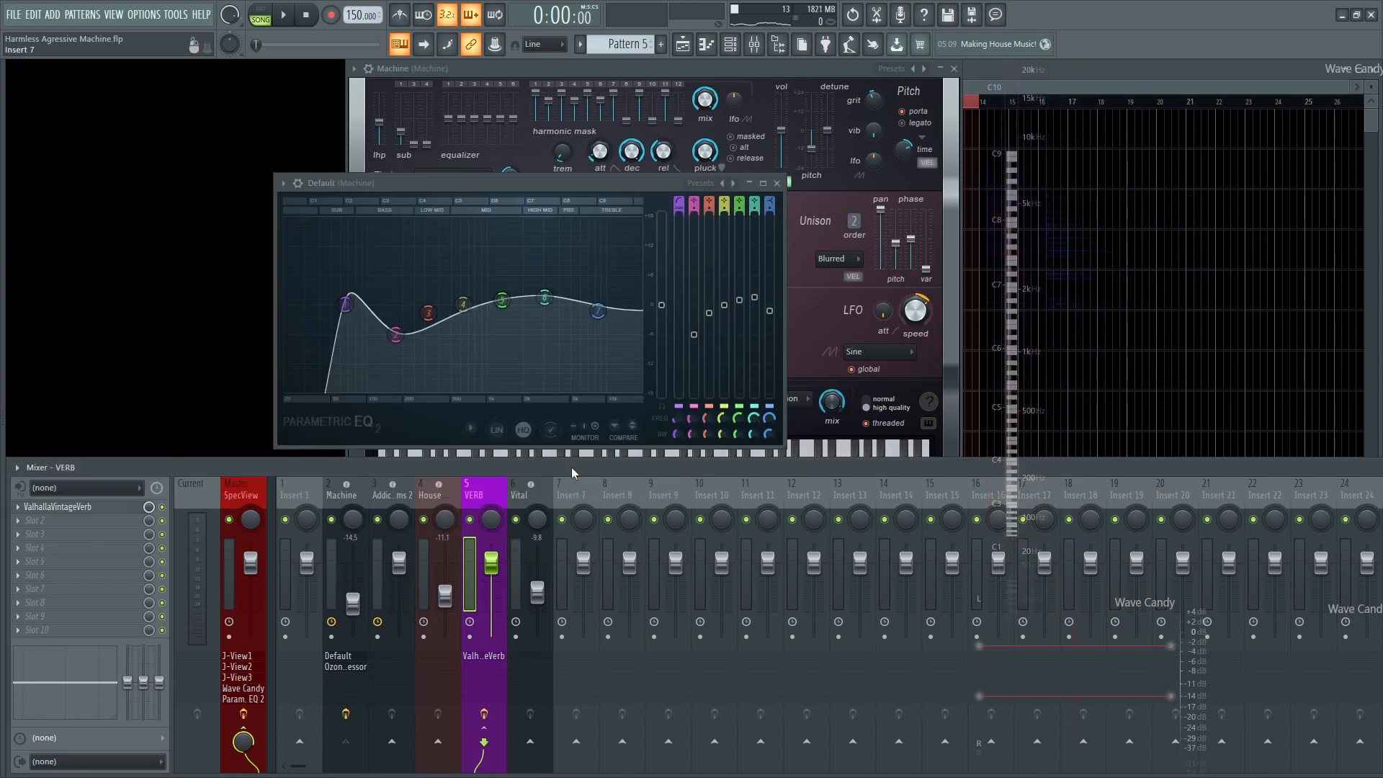
Play a short part of the song, and disable the effects on the VERB mixer track for a dry pattern playback
{"action": "left_click", "coordinate": [723, 91]}
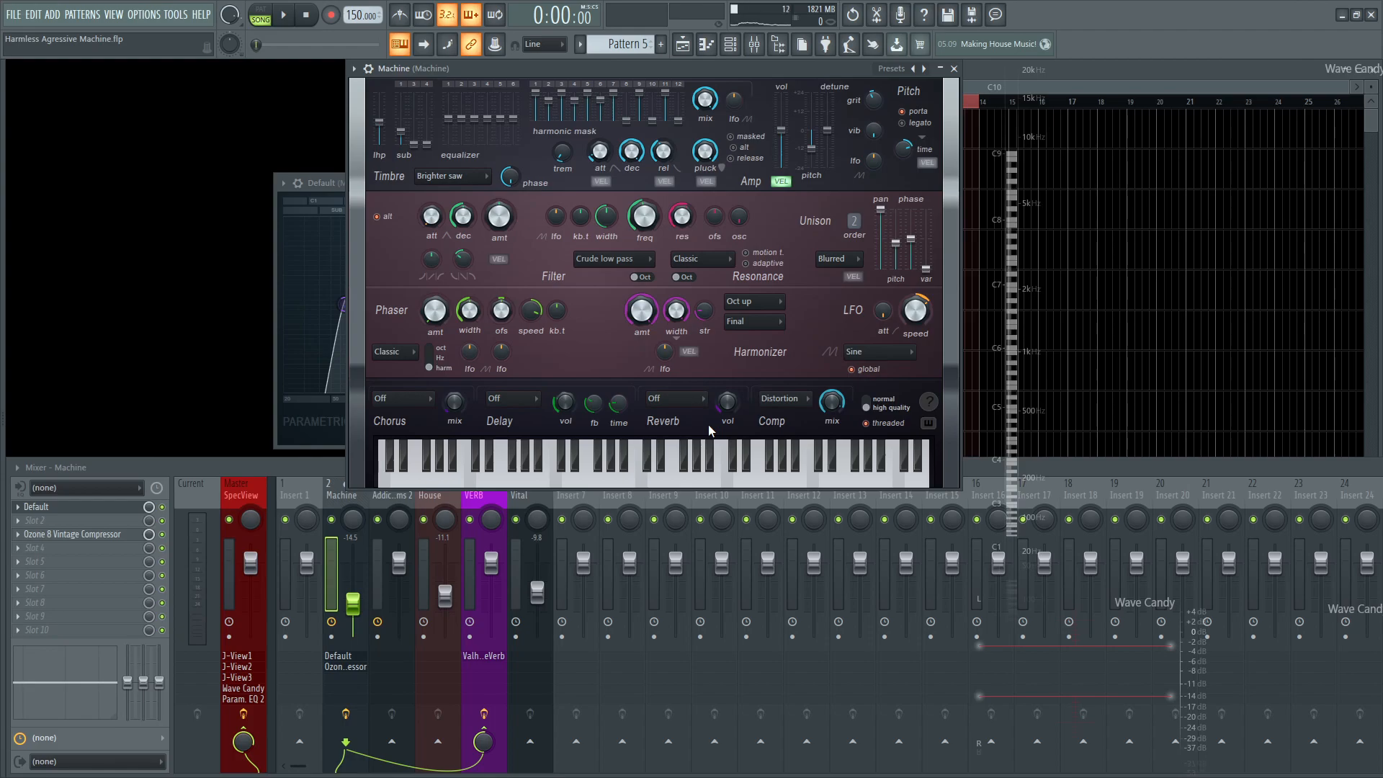
{"action": "key", "text": "space"}
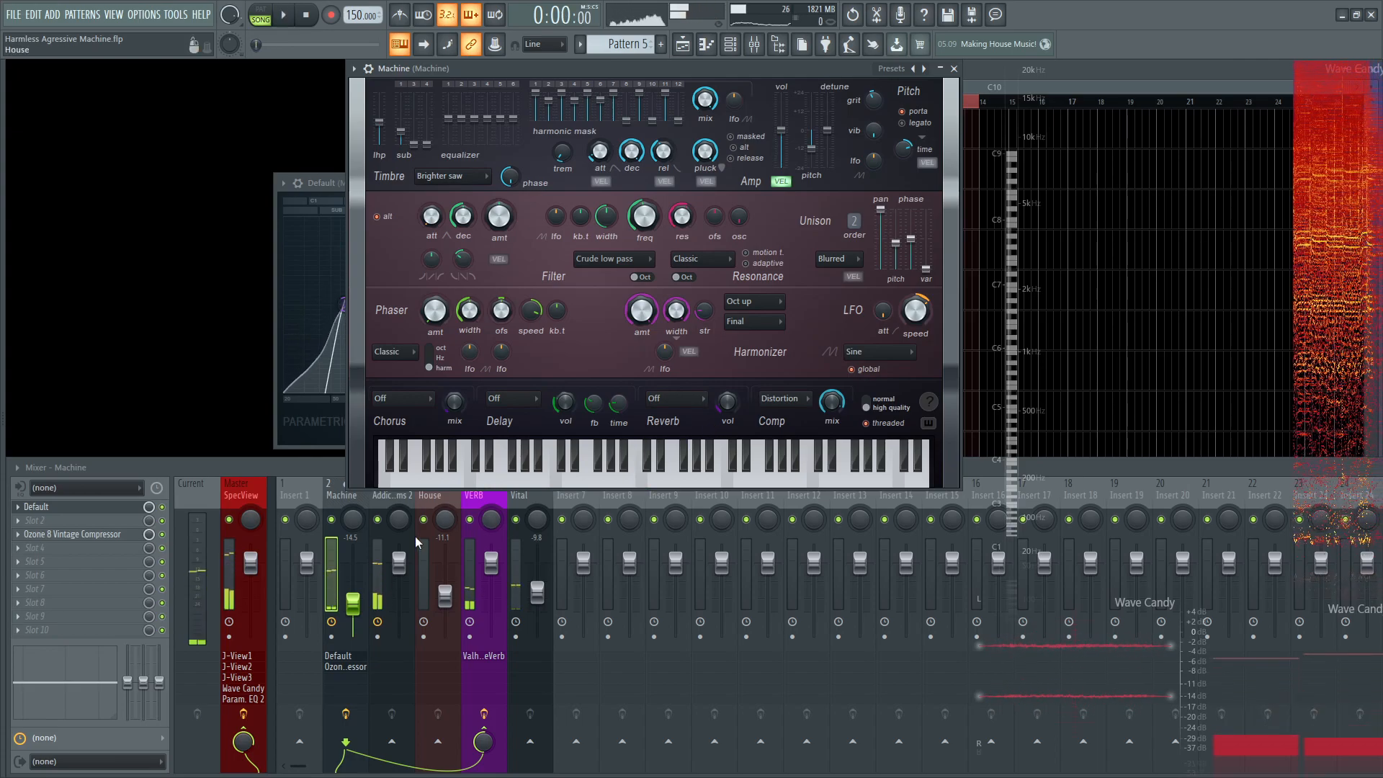
{"action": "left_click", "coordinate": [300, 464]}
{"action": "key", "text": "space"}
{"action": "left_click", "coordinate": [483, 692]}
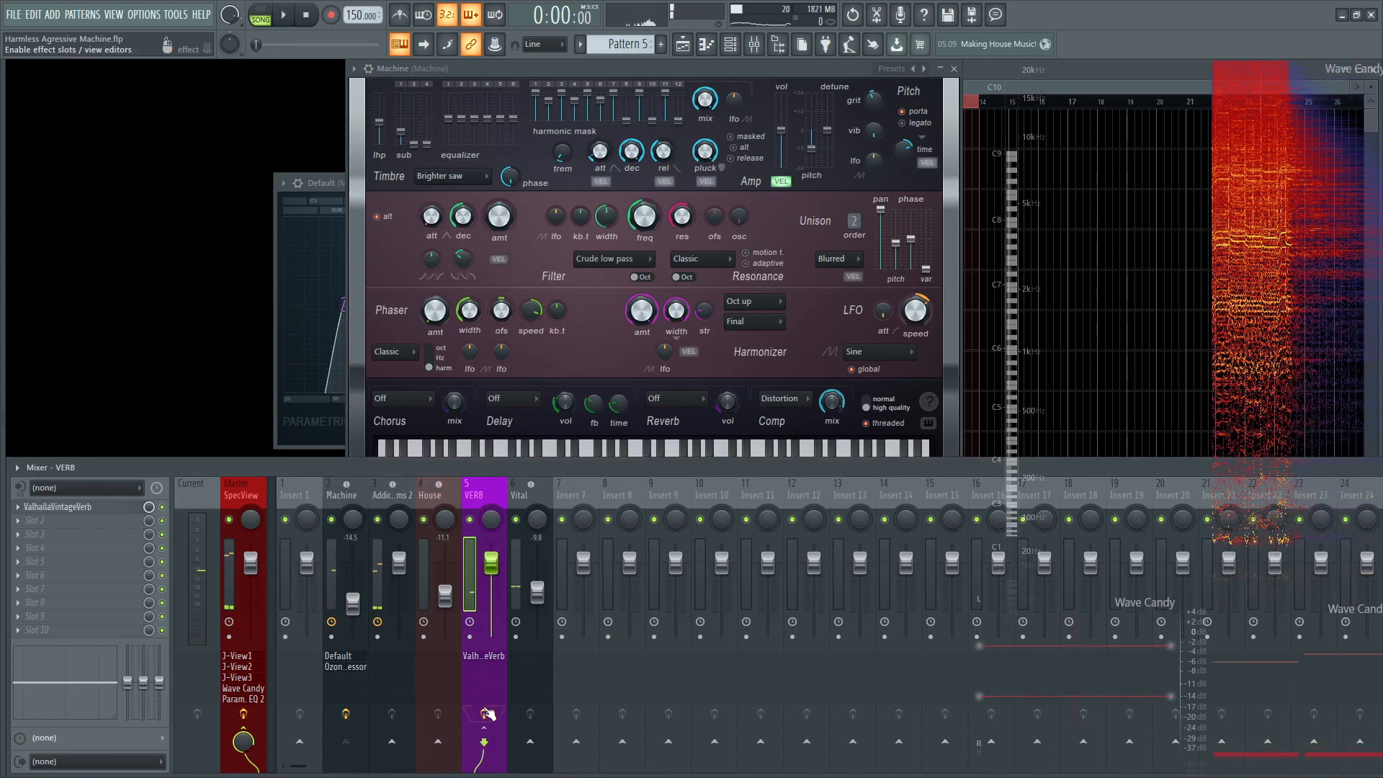
{"action": "left_click", "coordinate": [346, 495]}
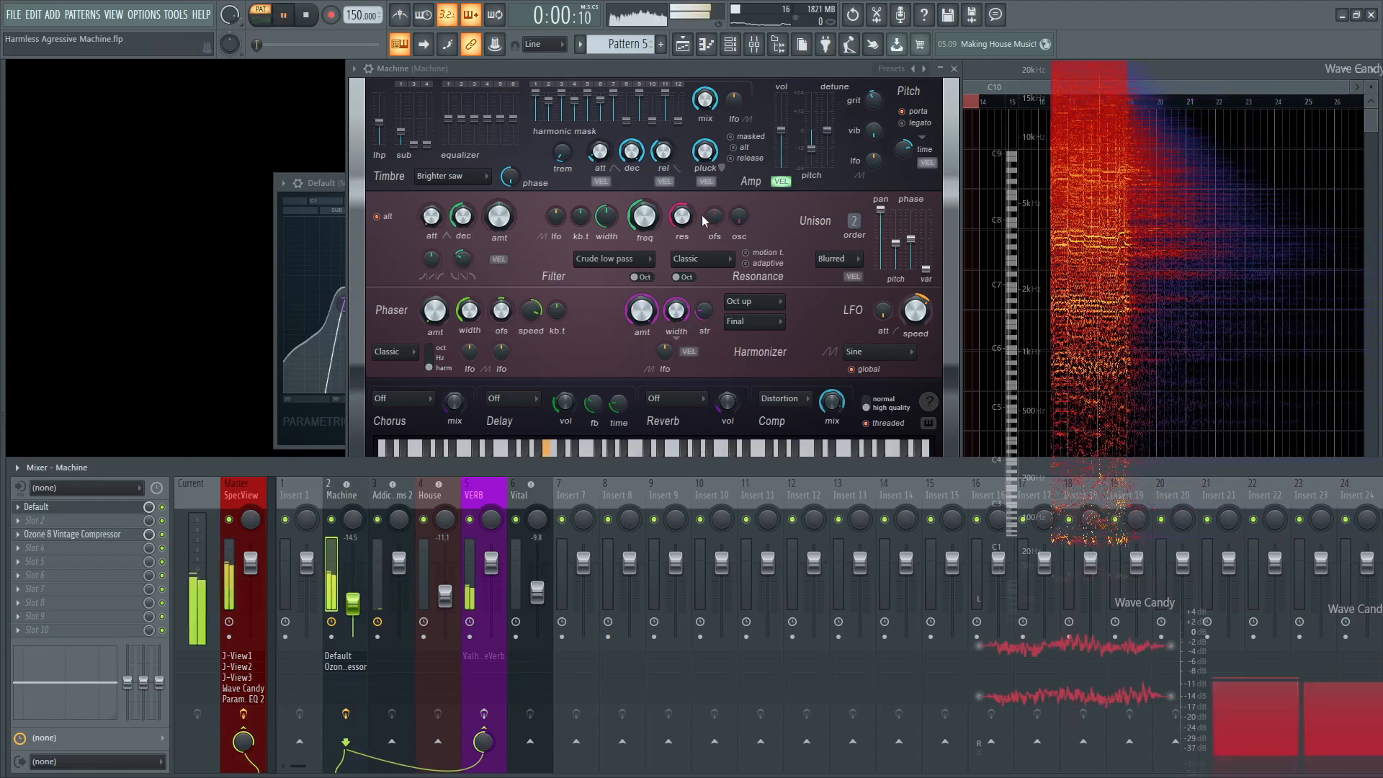
Try the Cathedral reverb type in the Machine synth, comparing it with the reverb off
{"action": "left_click", "coordinate": [675, 399]}
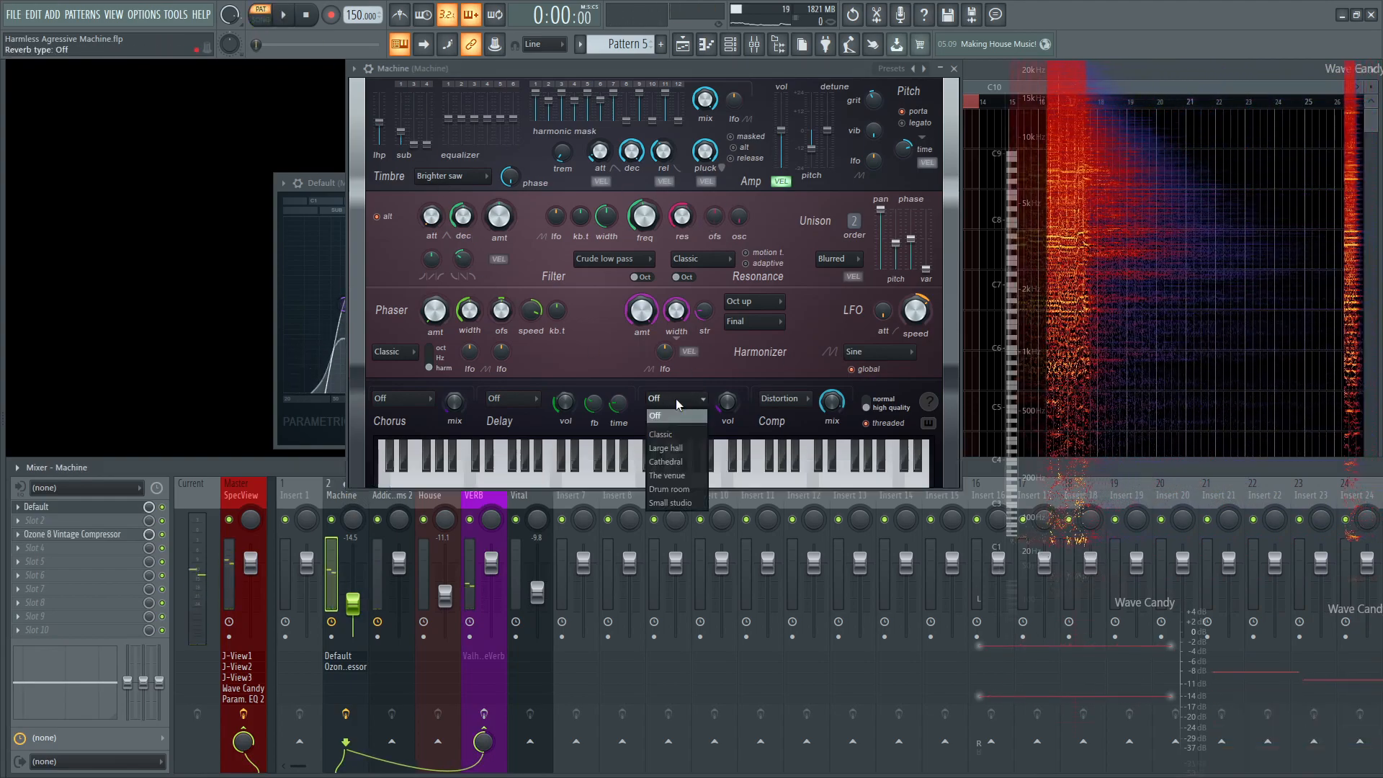
{"action": "left_click", "coordinate": [687, 461]}
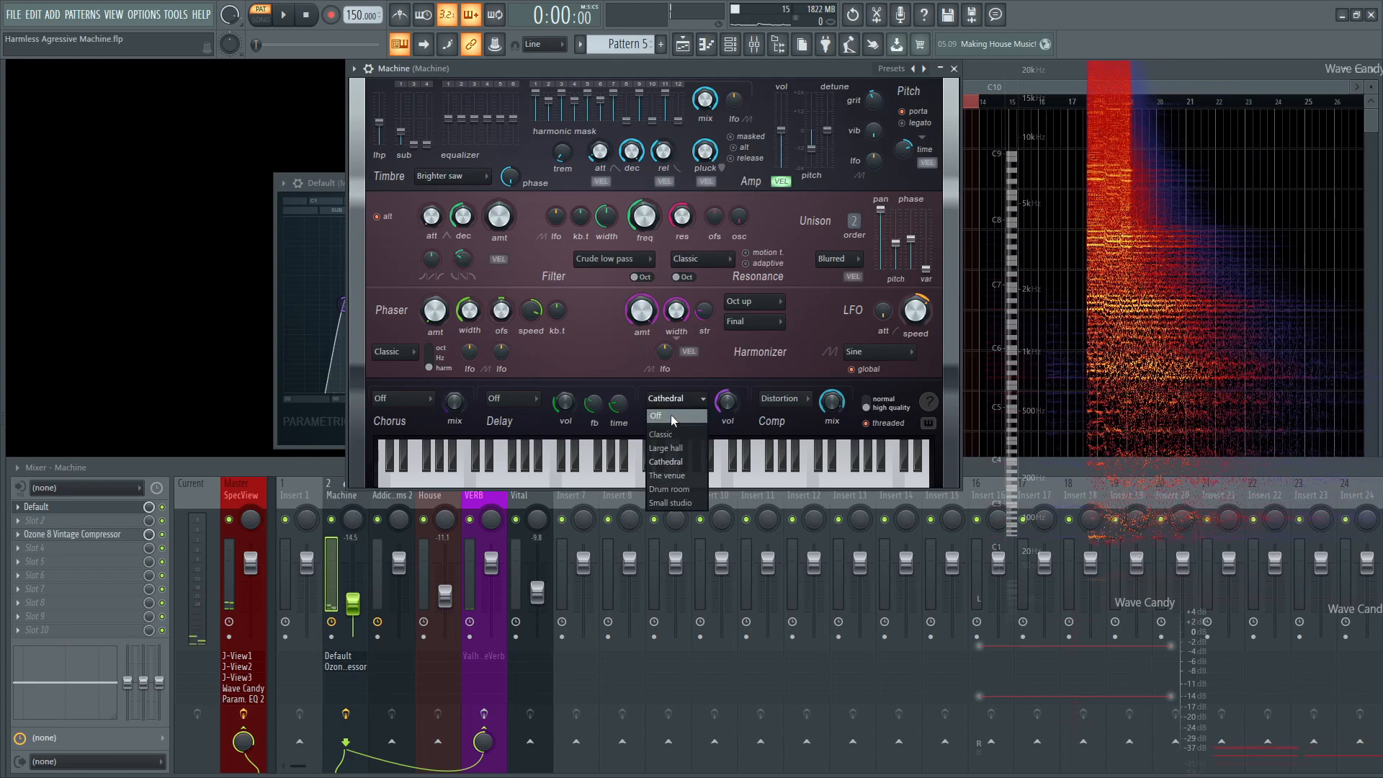
{"action": "left_click", "coordinate": [301, 467]}
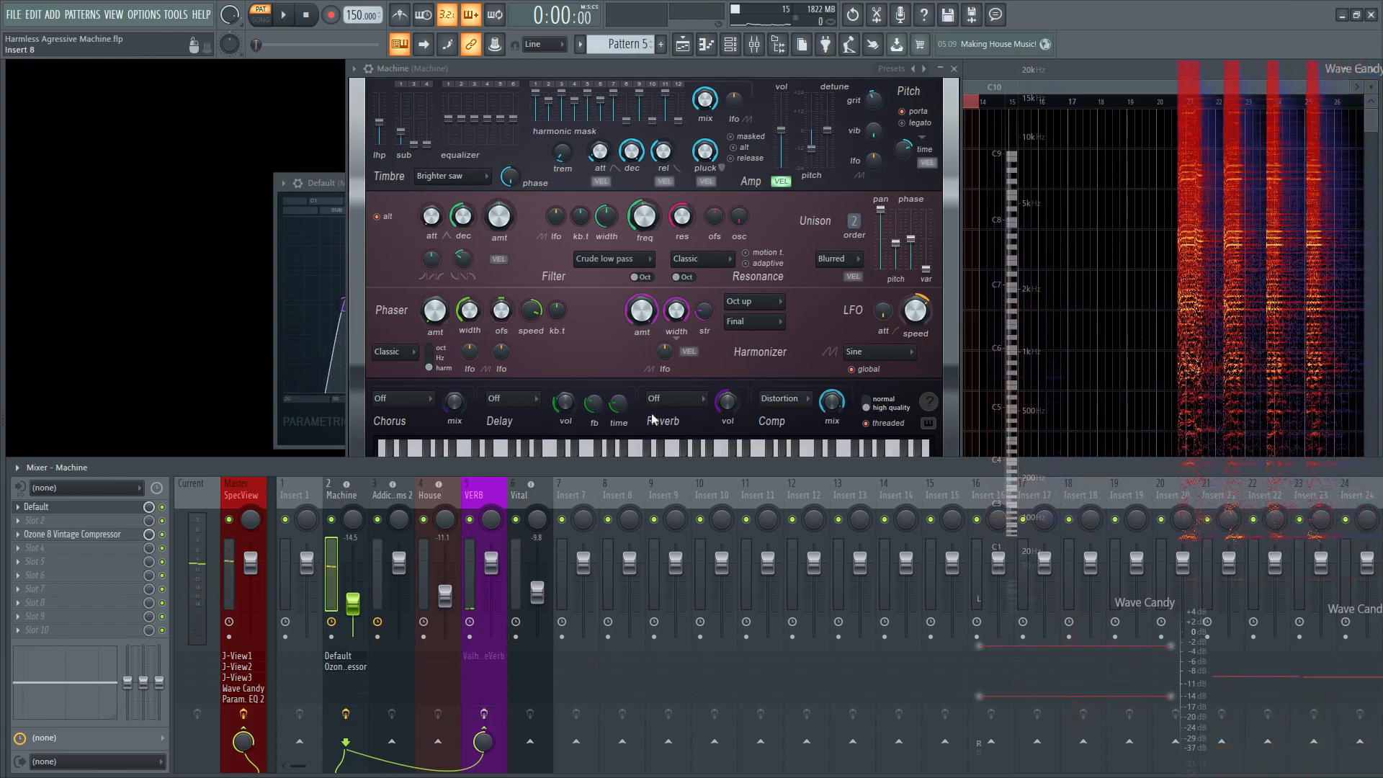
{"action": "left_click", "coordinate": [672, 401]}
{"action": "left_click", "coordinate": [677, 462]}
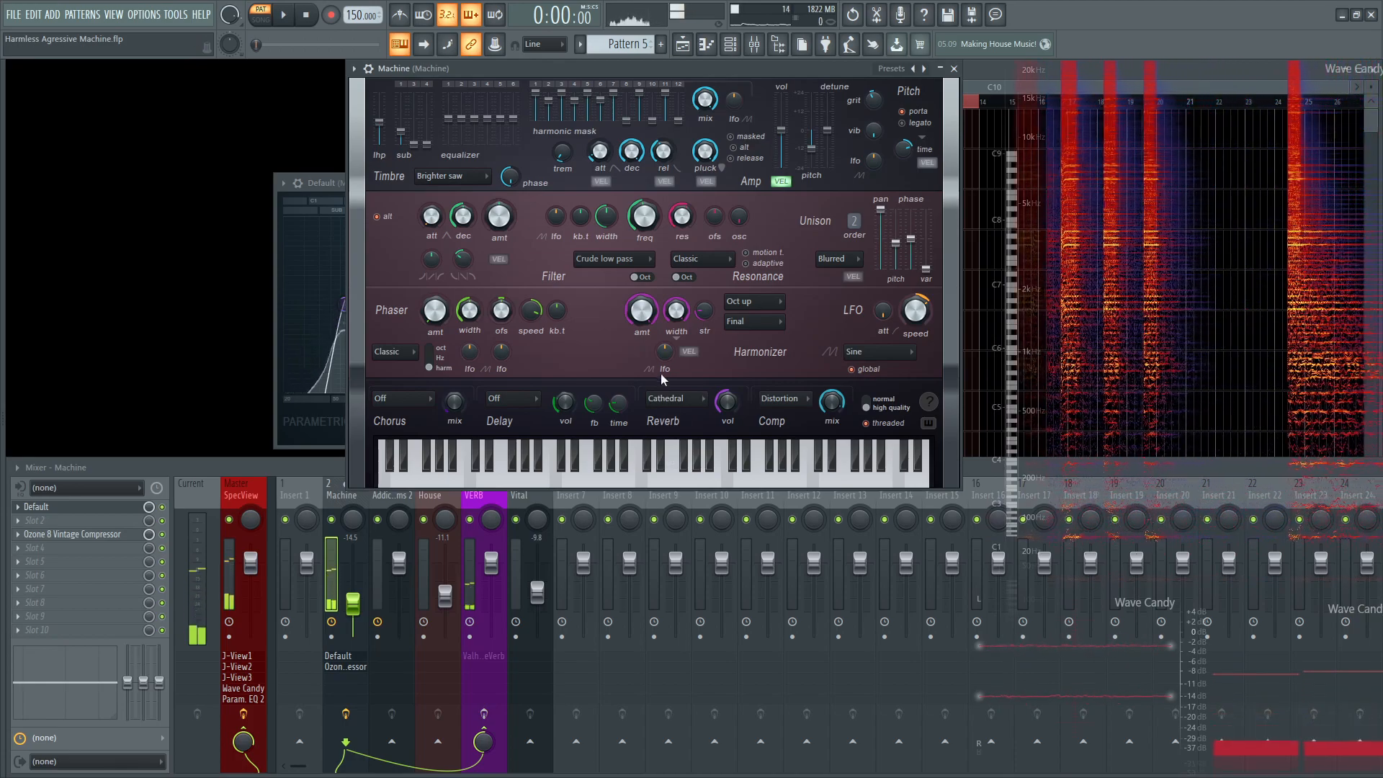
{"action": "left_click", "coordinate": [667, 404]}
{"action": "left_click", "coordinate": [258, 470]}
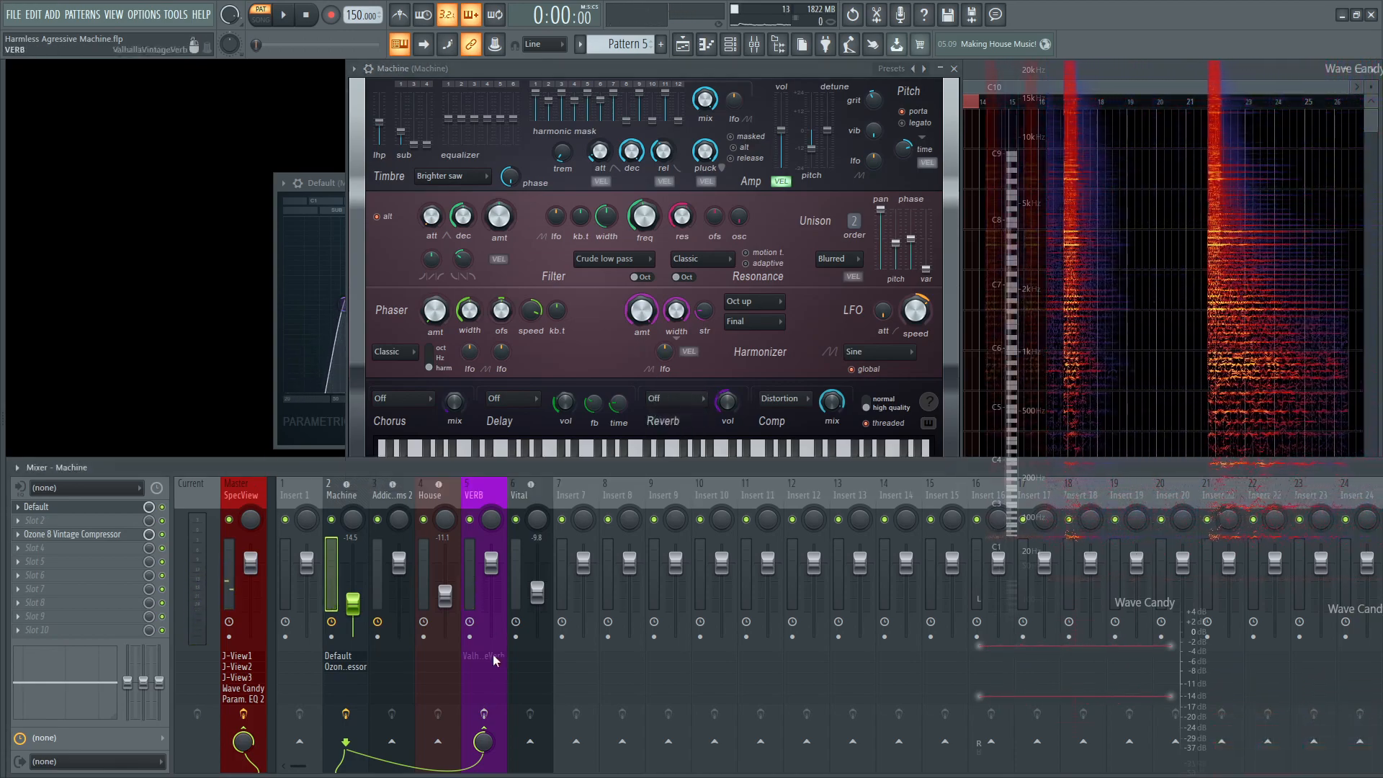
Hide the mixer and bring the Machine track's parametric EQ window to the front
{"action": "left_click", "coordinate": [738, 67]}
{"action": "key", "text": "F9"}
{"action": "key", "text": "F9"}
{"action": "left_click", "coordinate": [322, 199]}
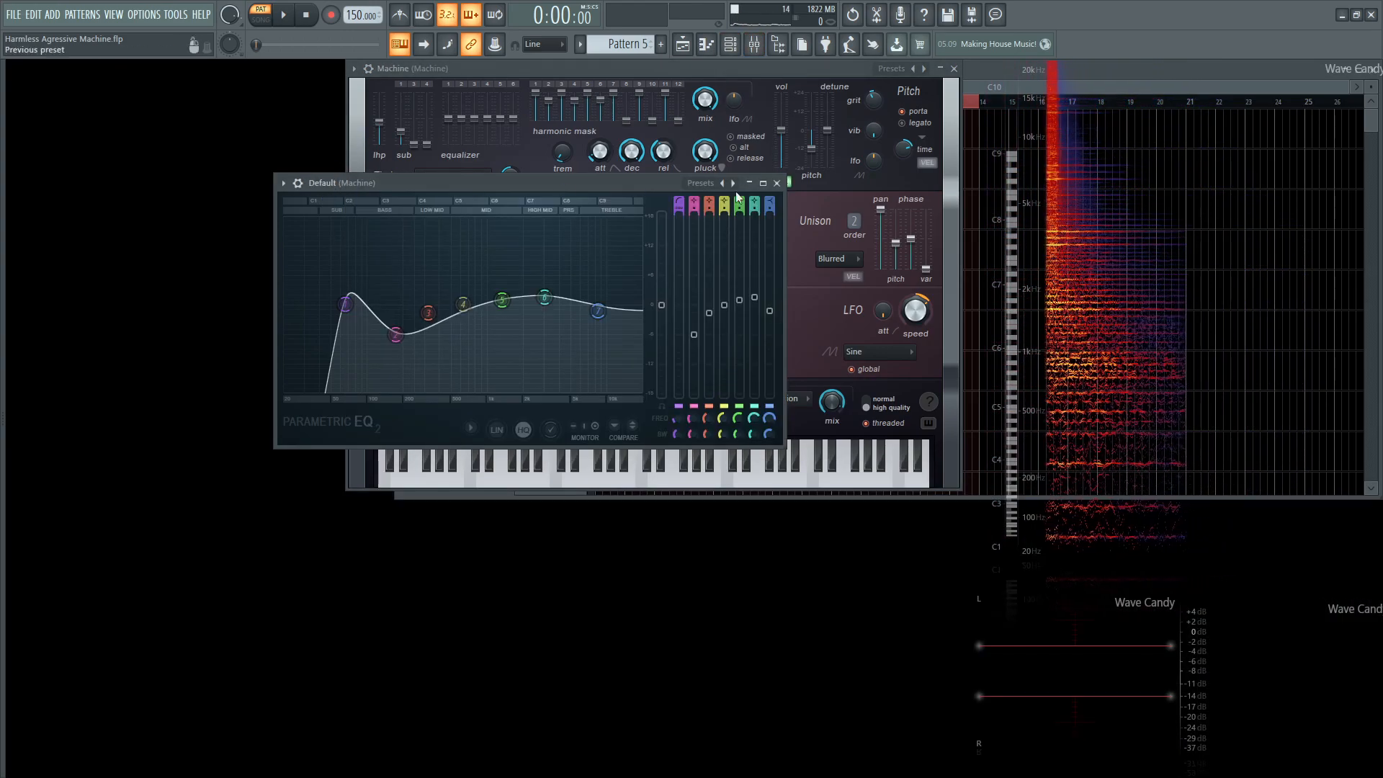